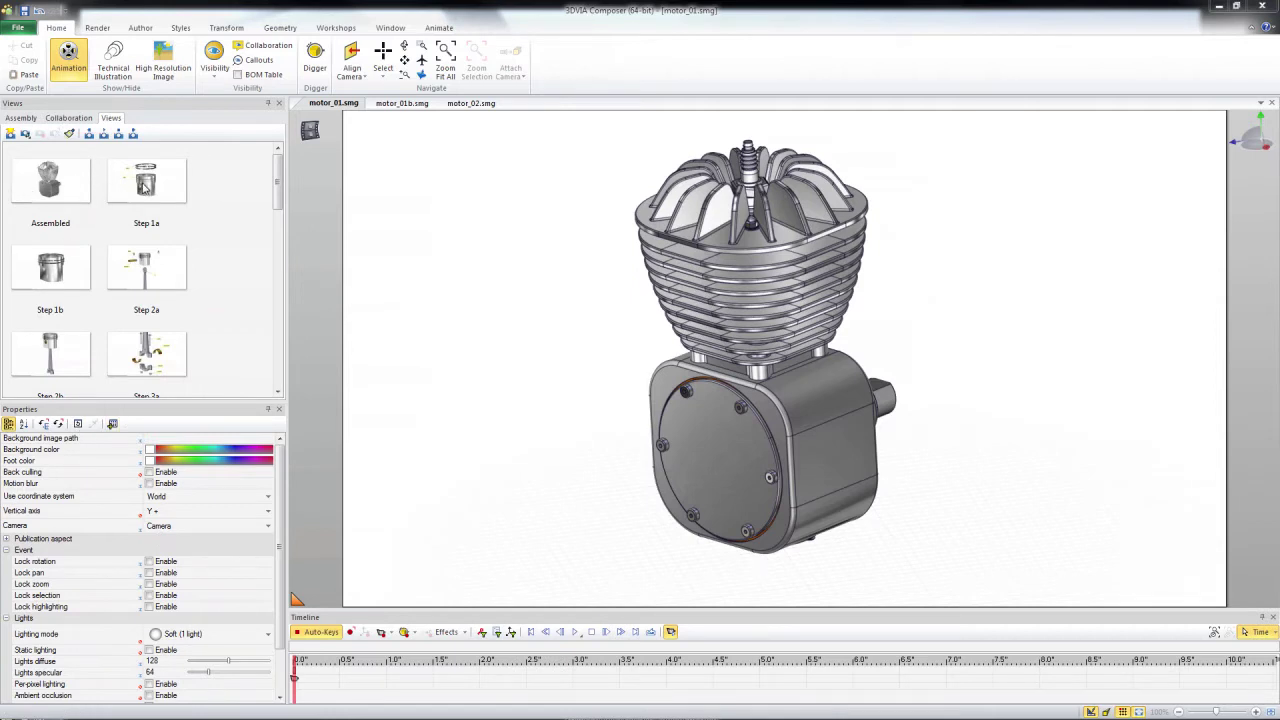
Step: Add the Step 1a, 1b, 2a, 2b and 3a views as timeline keys at 1–5 s, then switch to motor_01b
mouse_move(145, 187)
mouse_down()
mouse_move(372, 500)
mouse_move(390, 666)
mouse_up()
drag(72, 285, 481, 665)
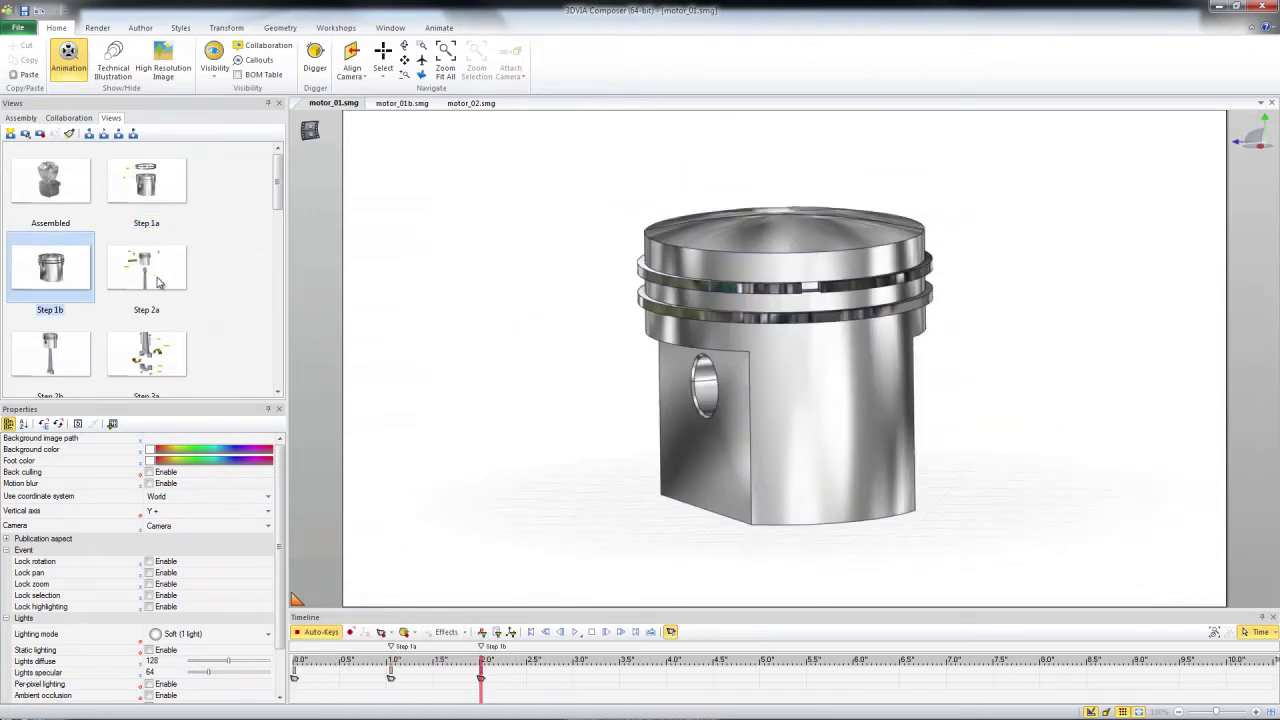
mouse_move(164, 284)
mouse_down()
mouse_move(548, 478)
mouse_move(578, 656)
mouse_up()
drag(58, 358, 664, 658)
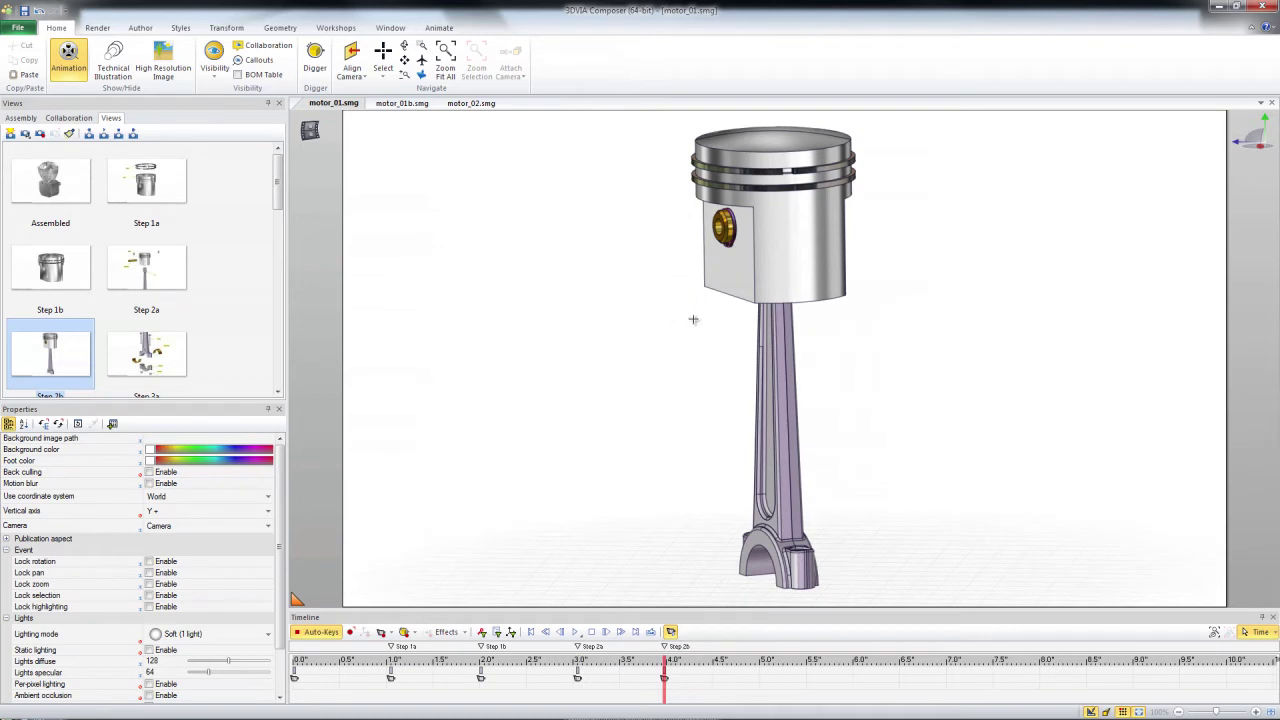
mouse_move(158, 377)
mouse_down()
mouse_move(623, 423)
mouse_move(766, 606)
mouse_move(764, 678)
mouse_up()
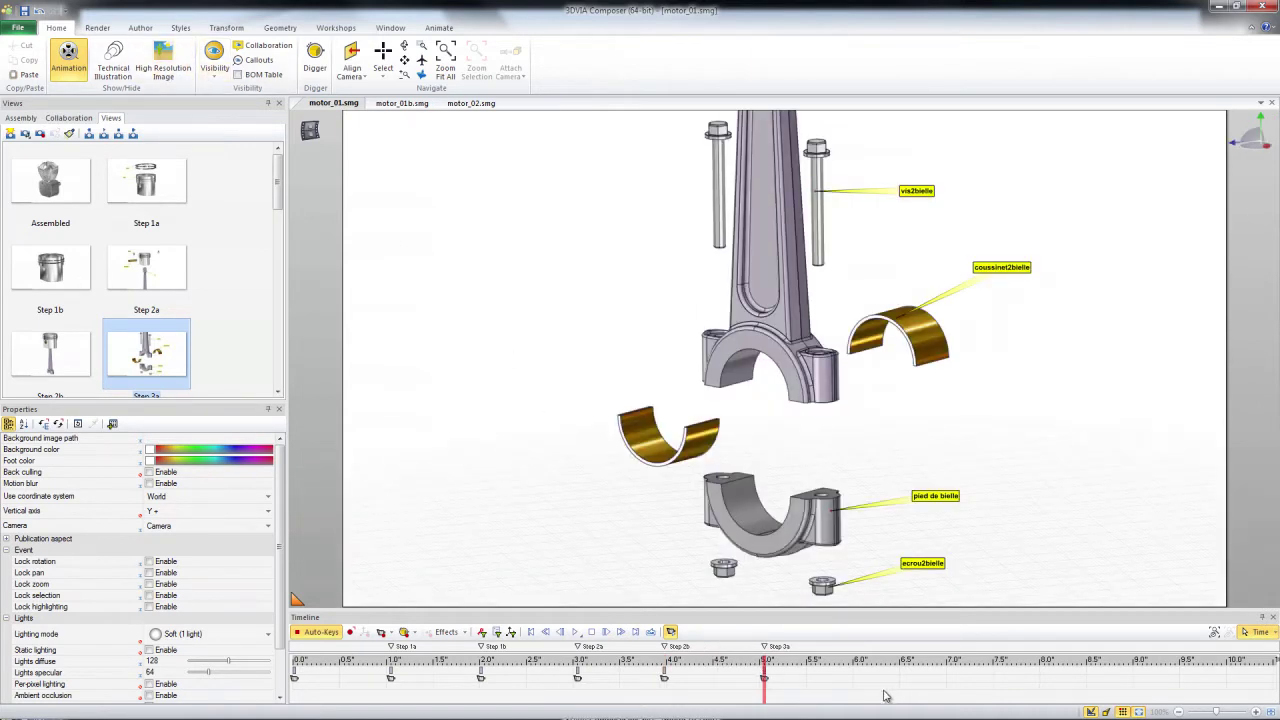
click(402, 103)
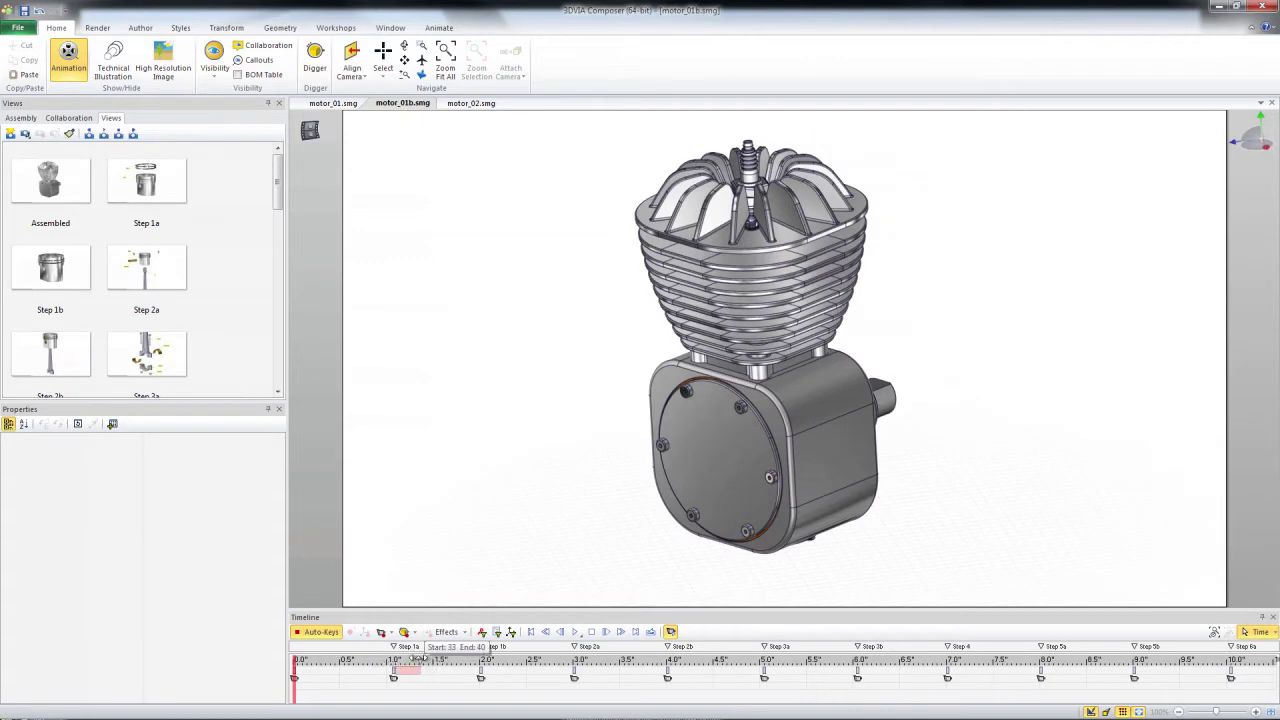
Step: Preview the motor_01b animation up to about 8 s and show the motor's assembly tree
drag(395, 660, 250, 648)
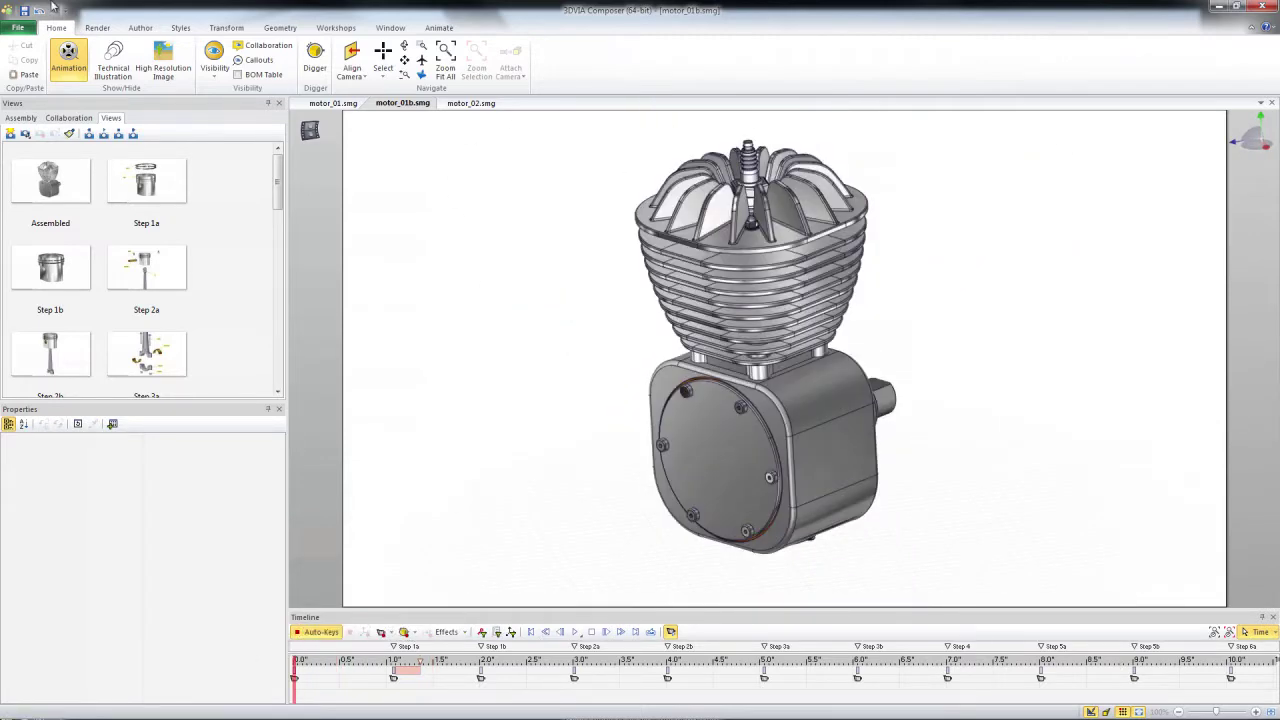
click(21, 118)
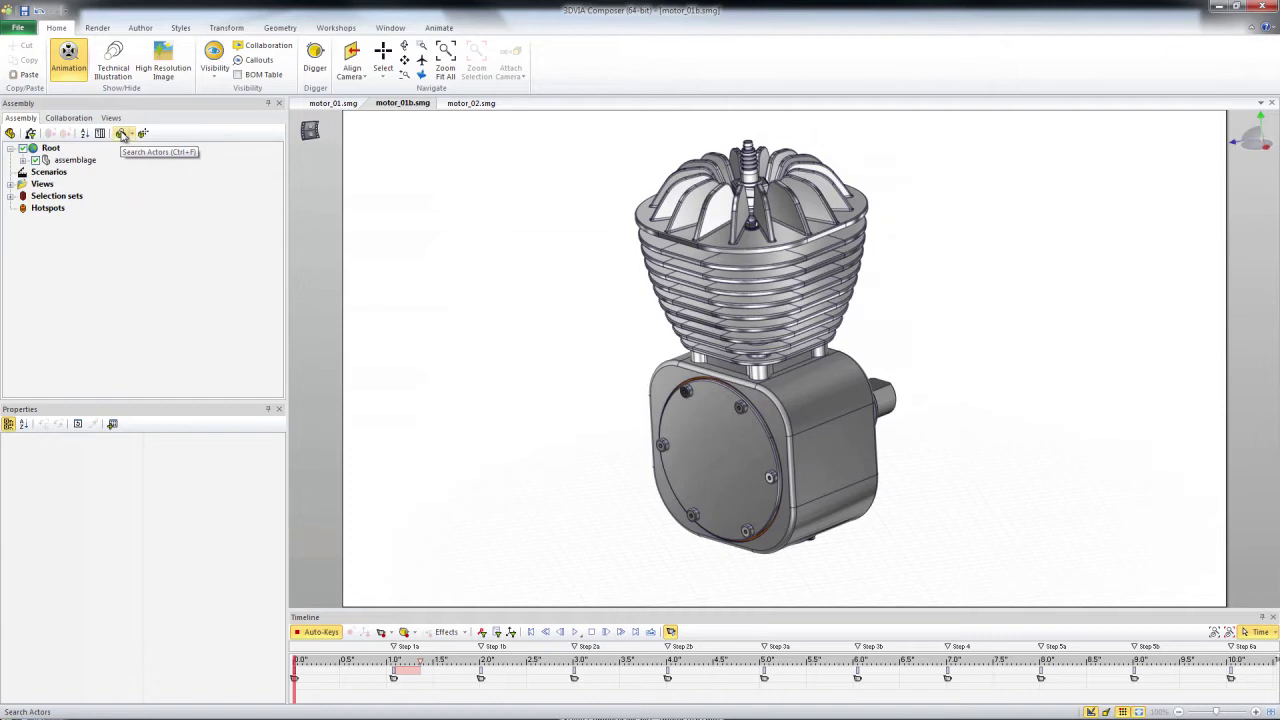
Step: Search actors where Actor.Name contains 'Ring' and select all matching parts
click(121, 134)
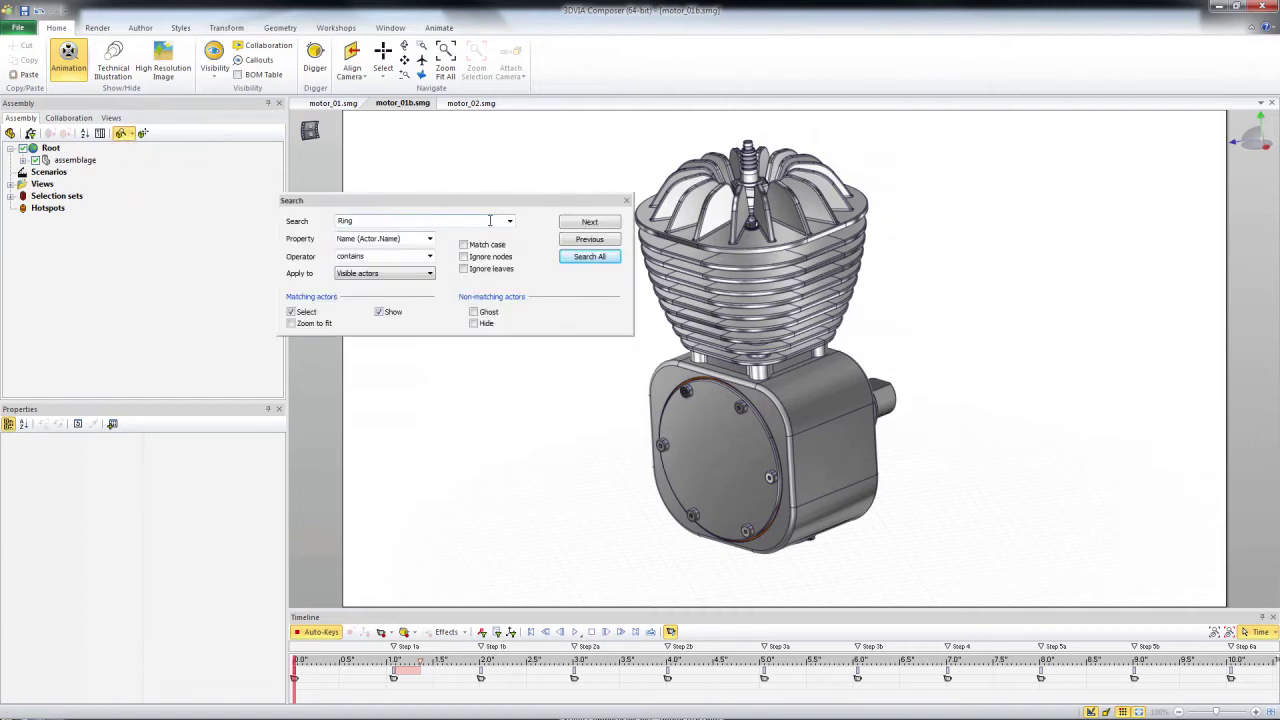
click(397, 241)
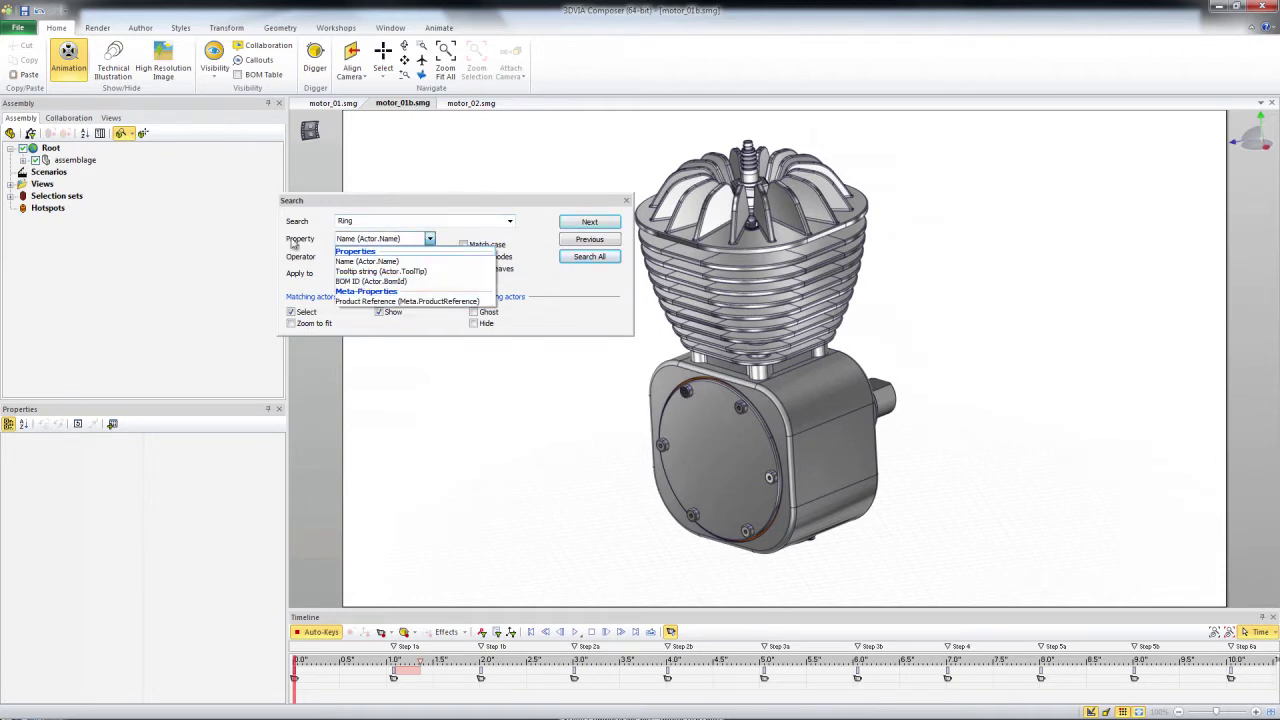
click(368, 261)
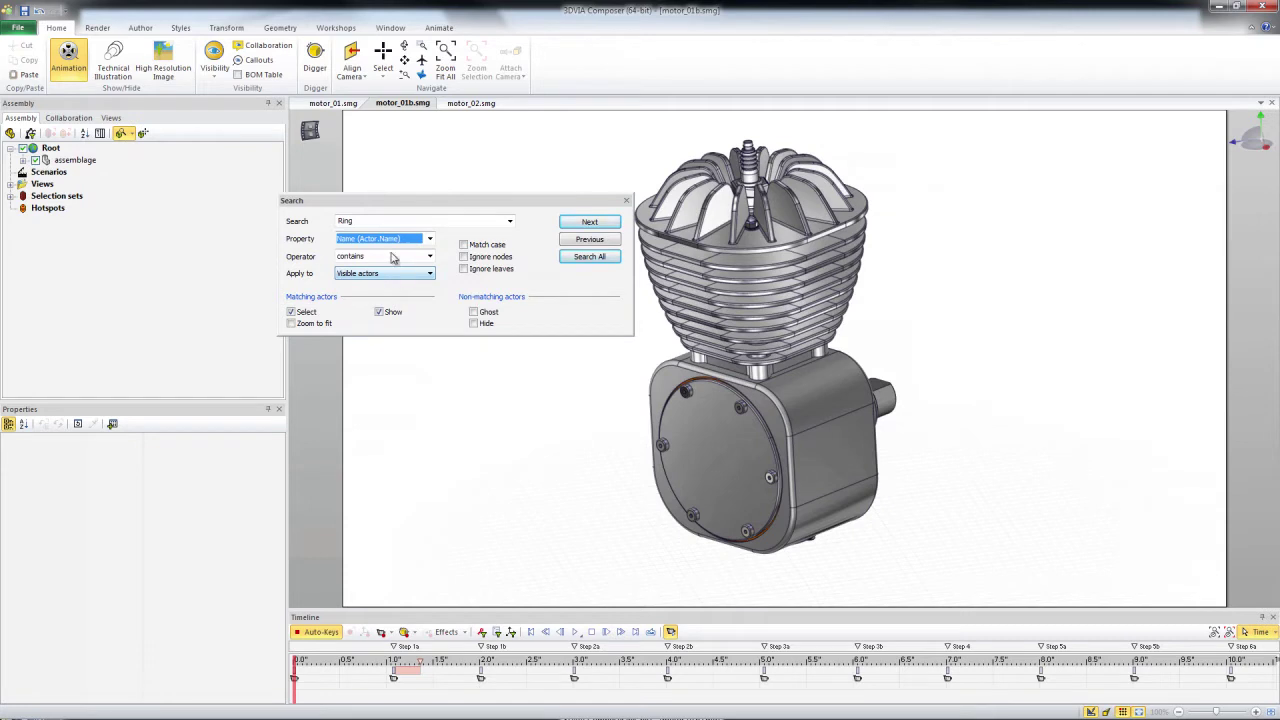
click(393, 258)
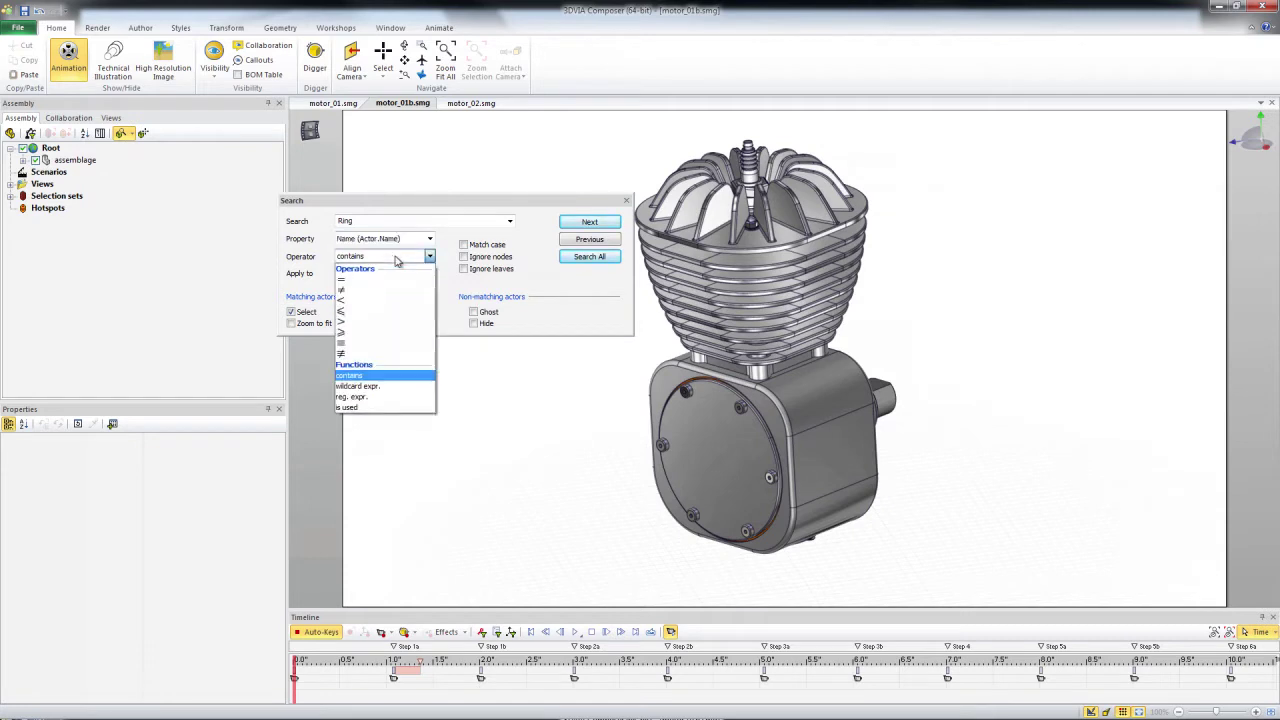
click(293, 270)
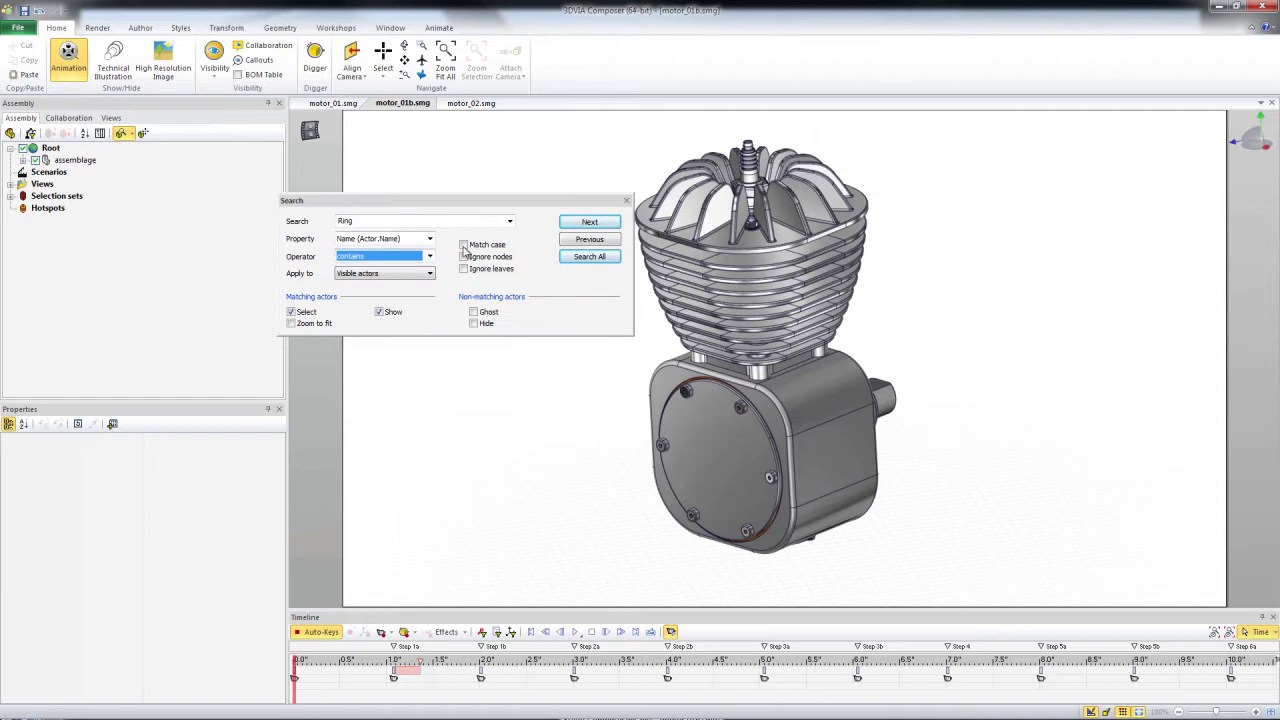
click(588, 257)
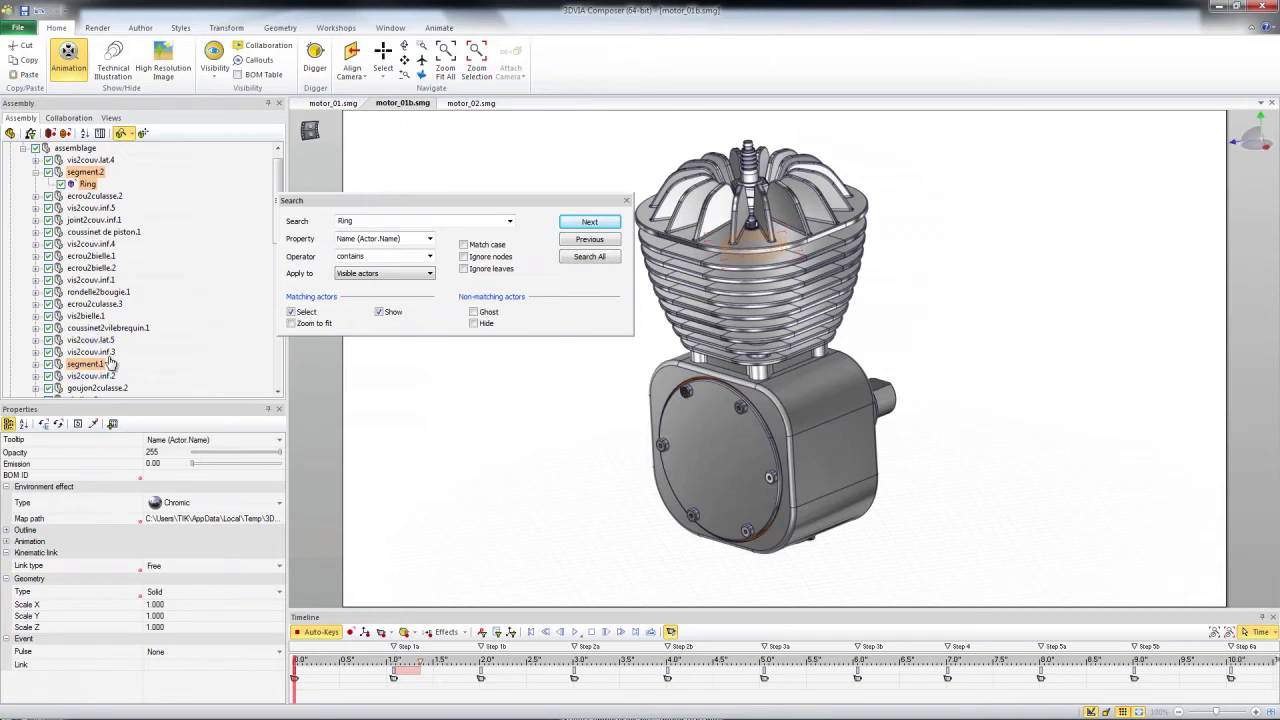
Step: Expand segment.1, save both ring parts as selection set 'Rings', and close the Search dialog
click(36, 364)
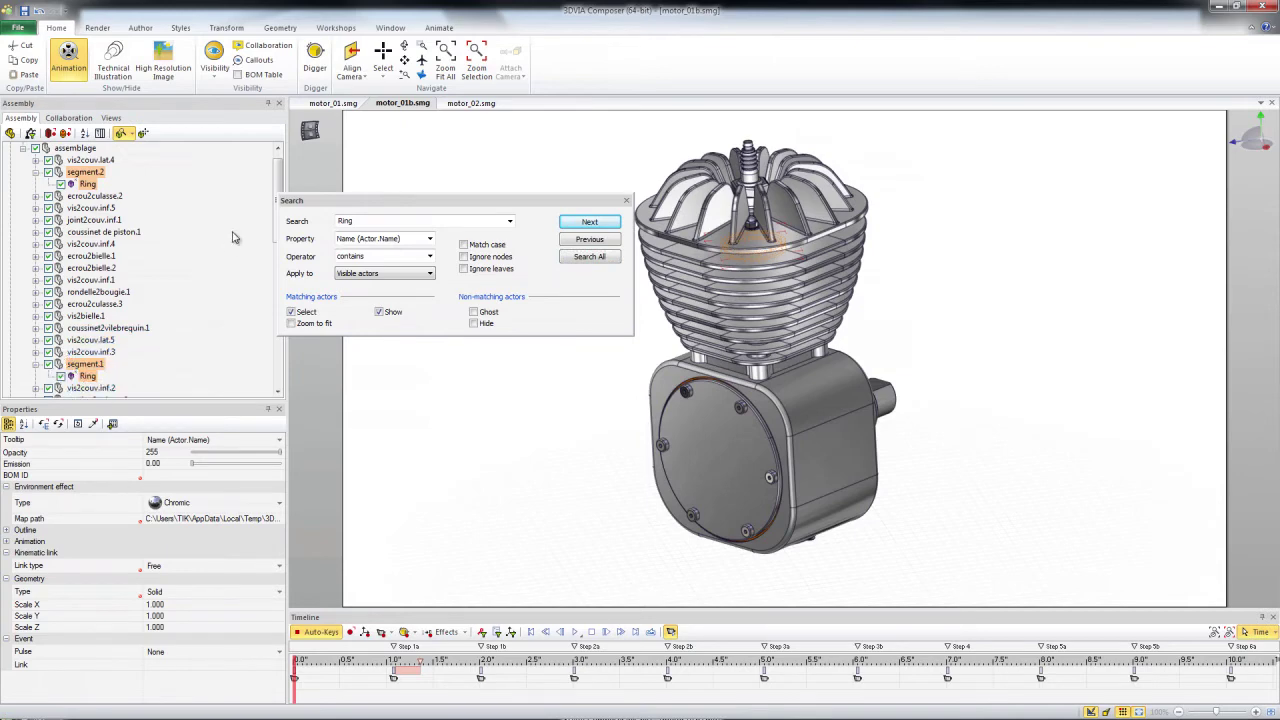
scroll(262, 214, down, 2)
scroll(262, 214, up, 3)
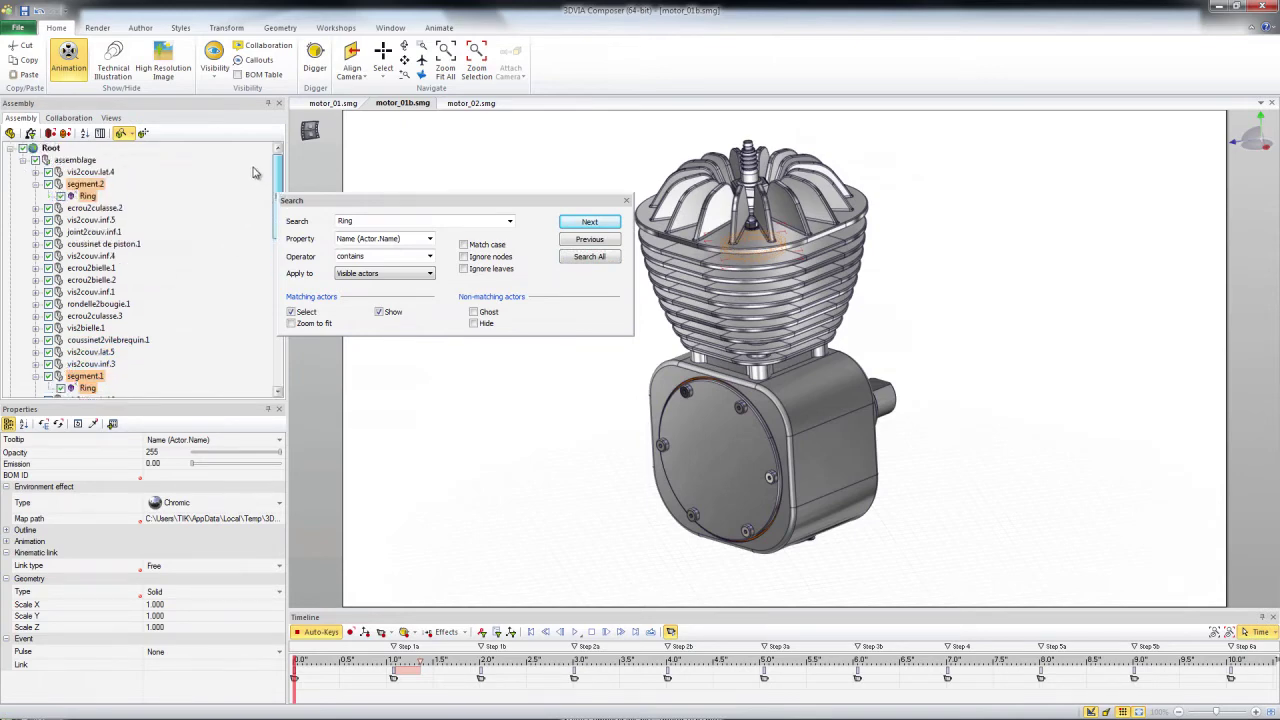
click(48, 136)
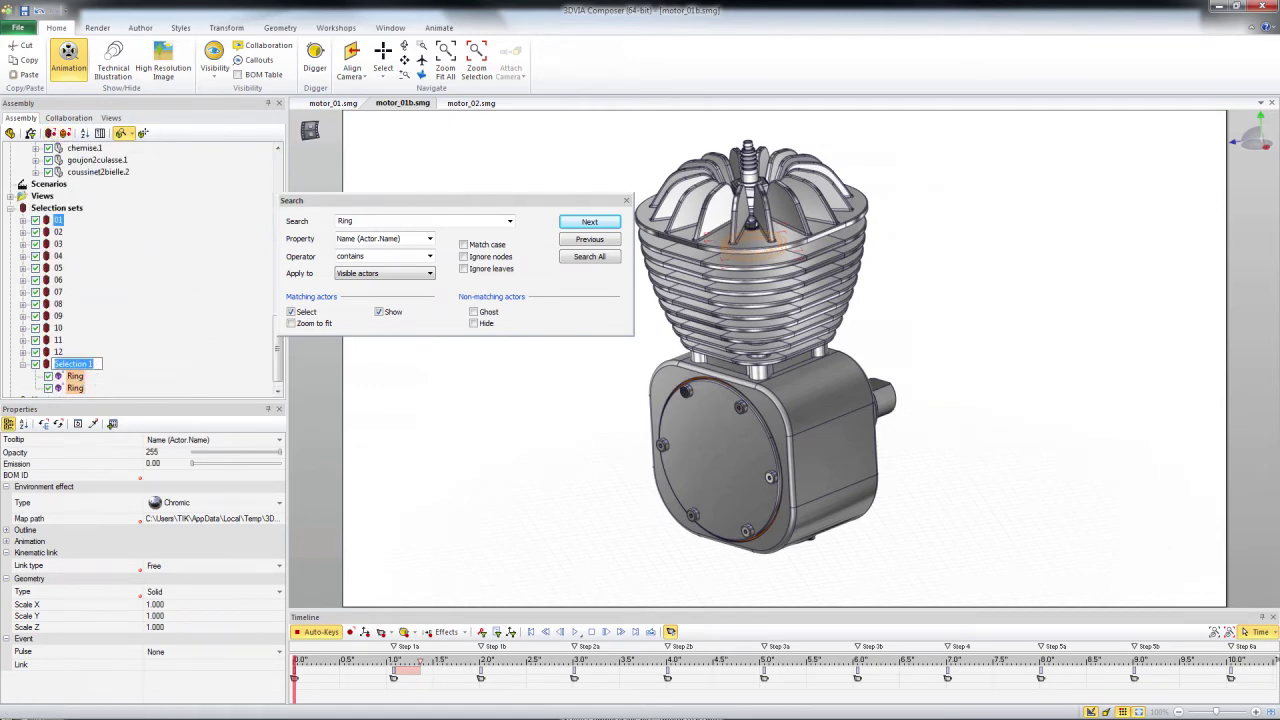
text(Ri)
scroll(140, 270, up, 4)
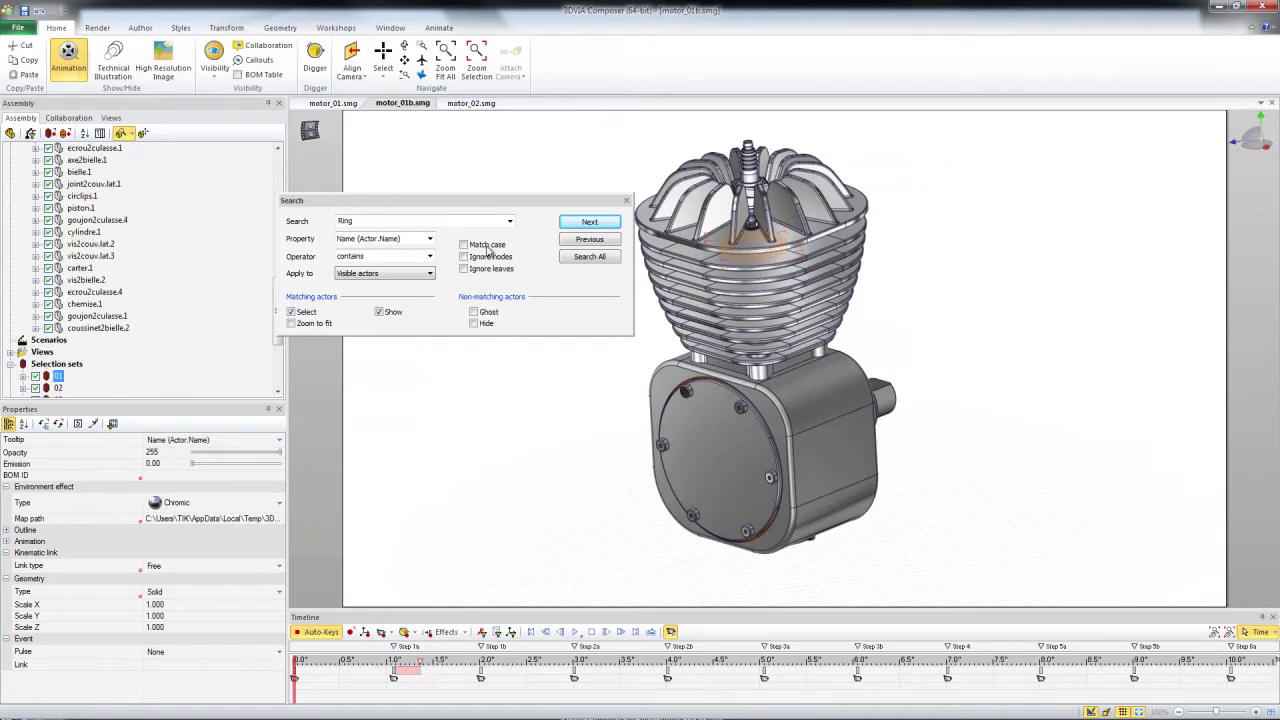
click(627, 200)
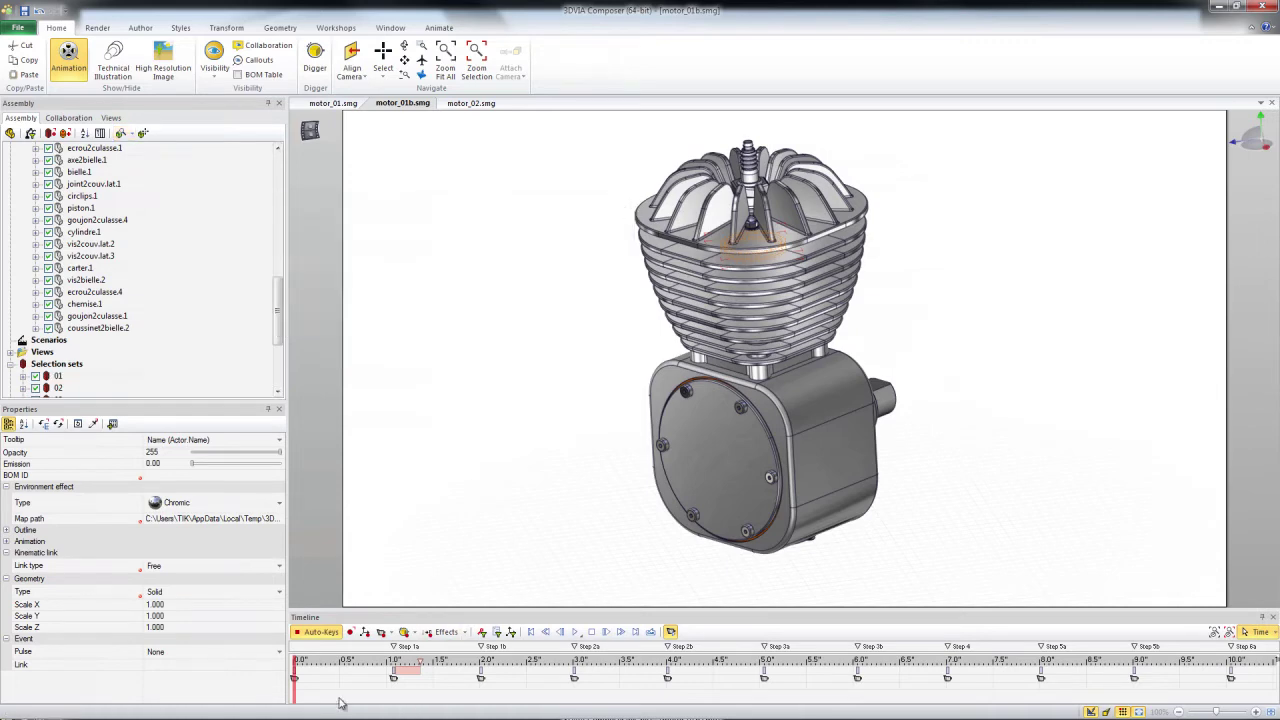
Step: Select the Rings set, show only its keys, scrub past 2.5 s, then return to 0
drag(296, 661, 462, 664)
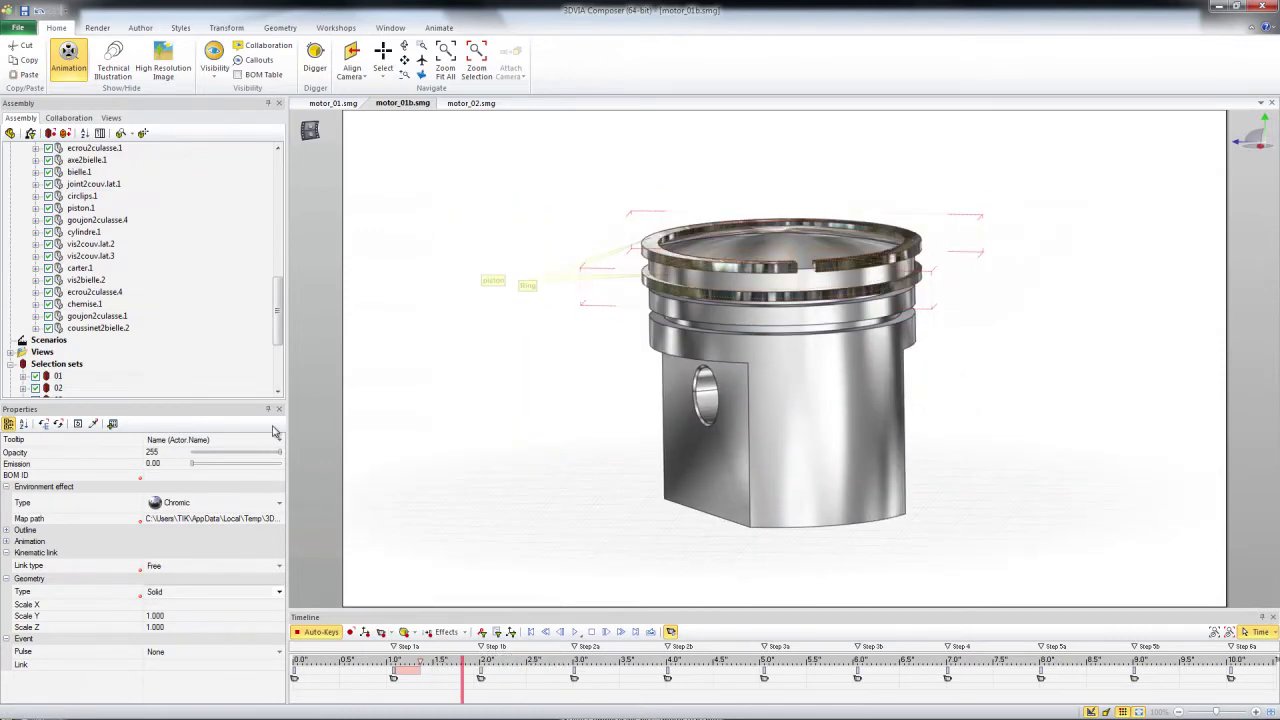
drag(279, 348, 279, 392)
click(61, 377)
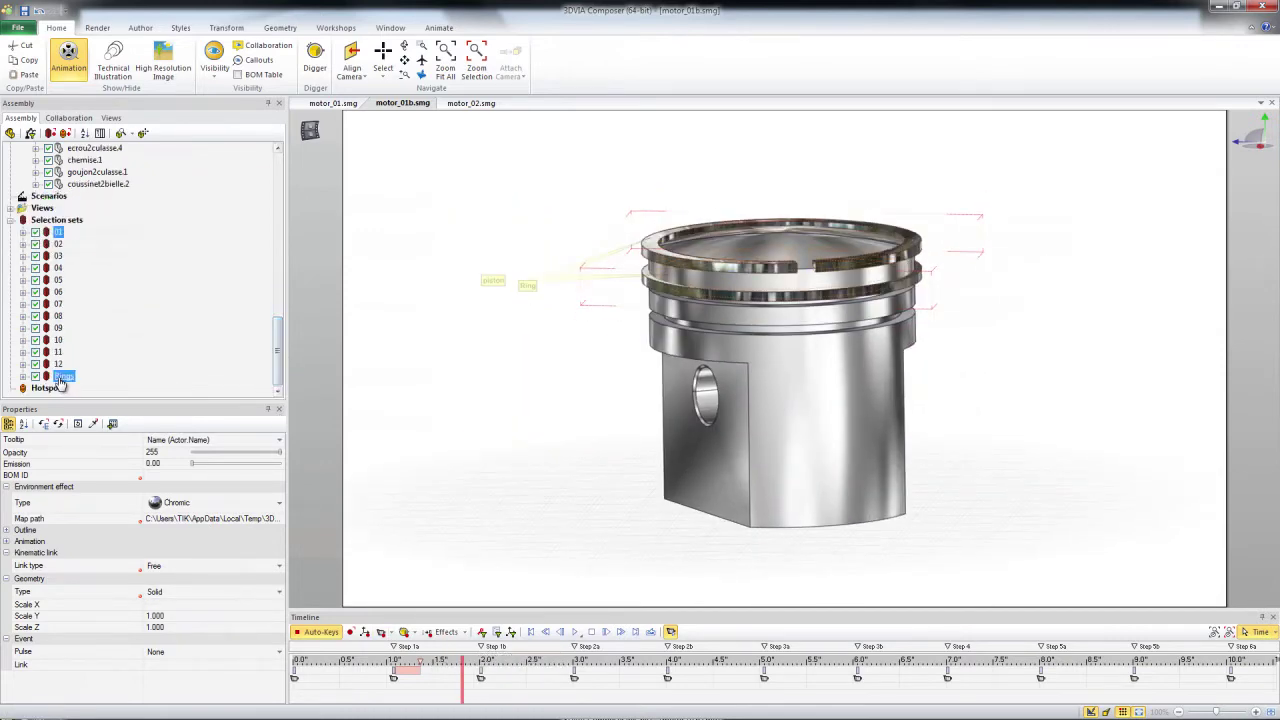
click(483, 634)
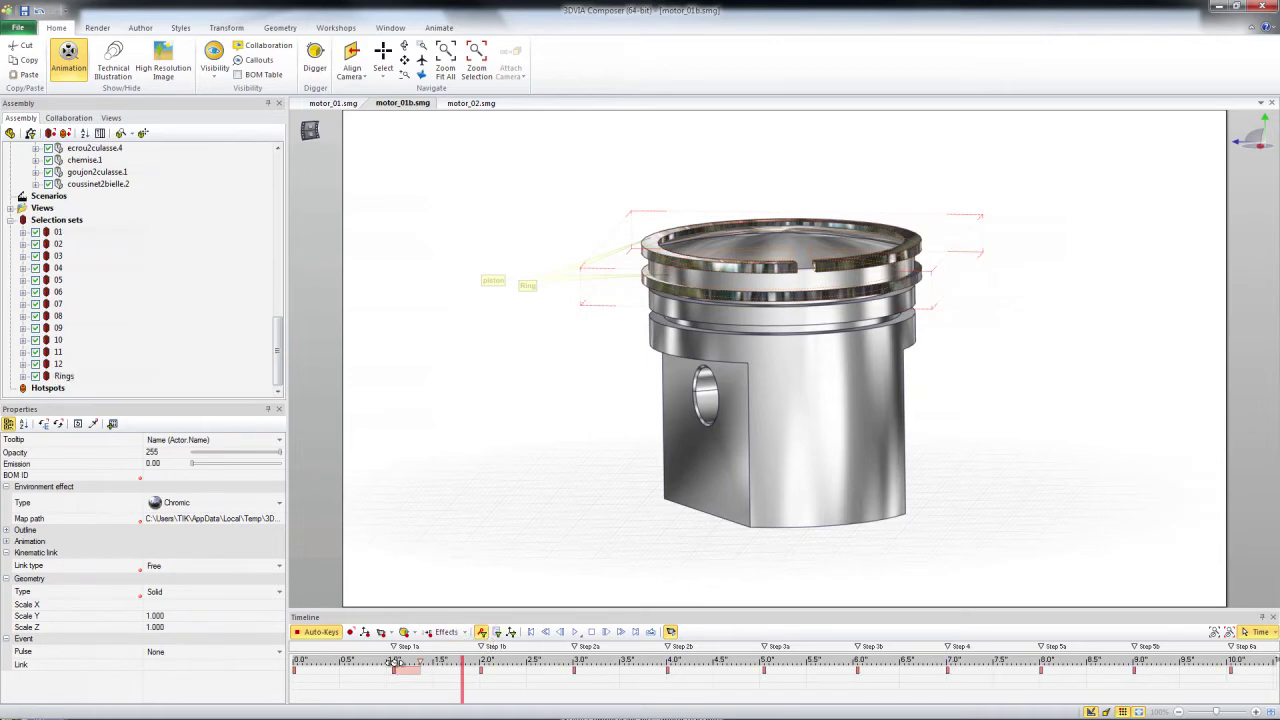
drag(395, 663, 447, 716)
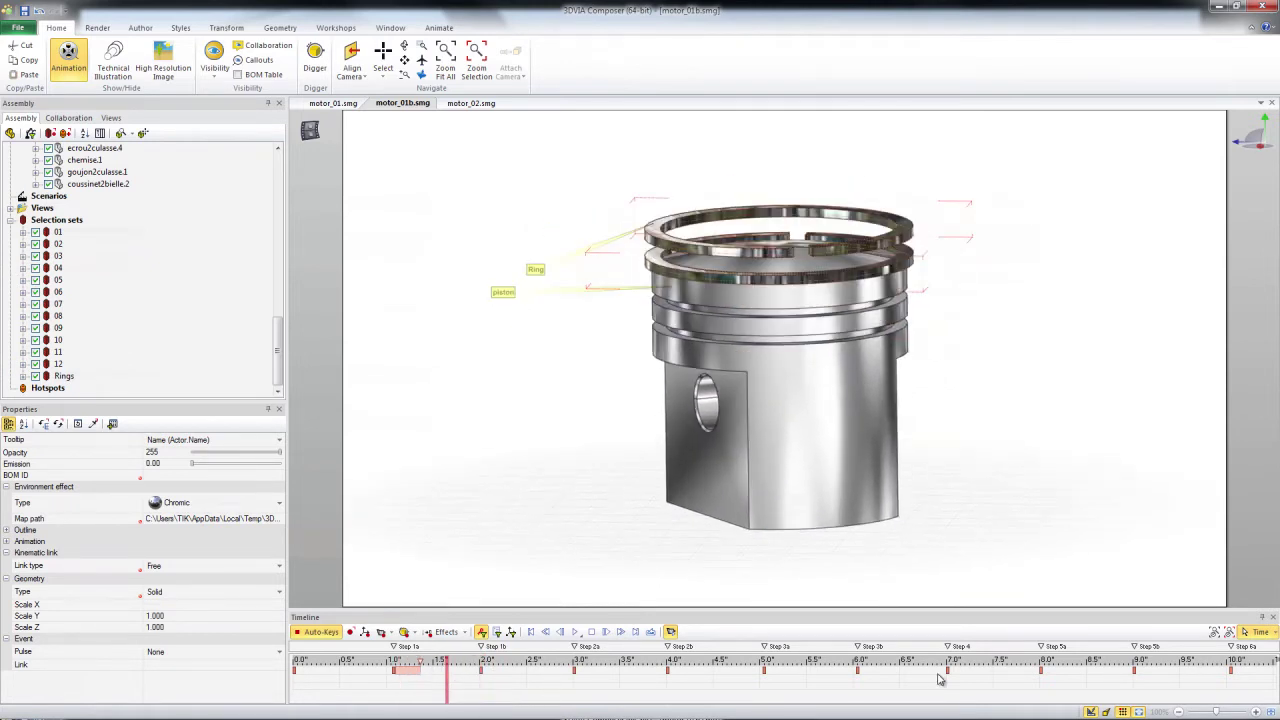
click(394, 662)
key(Home)
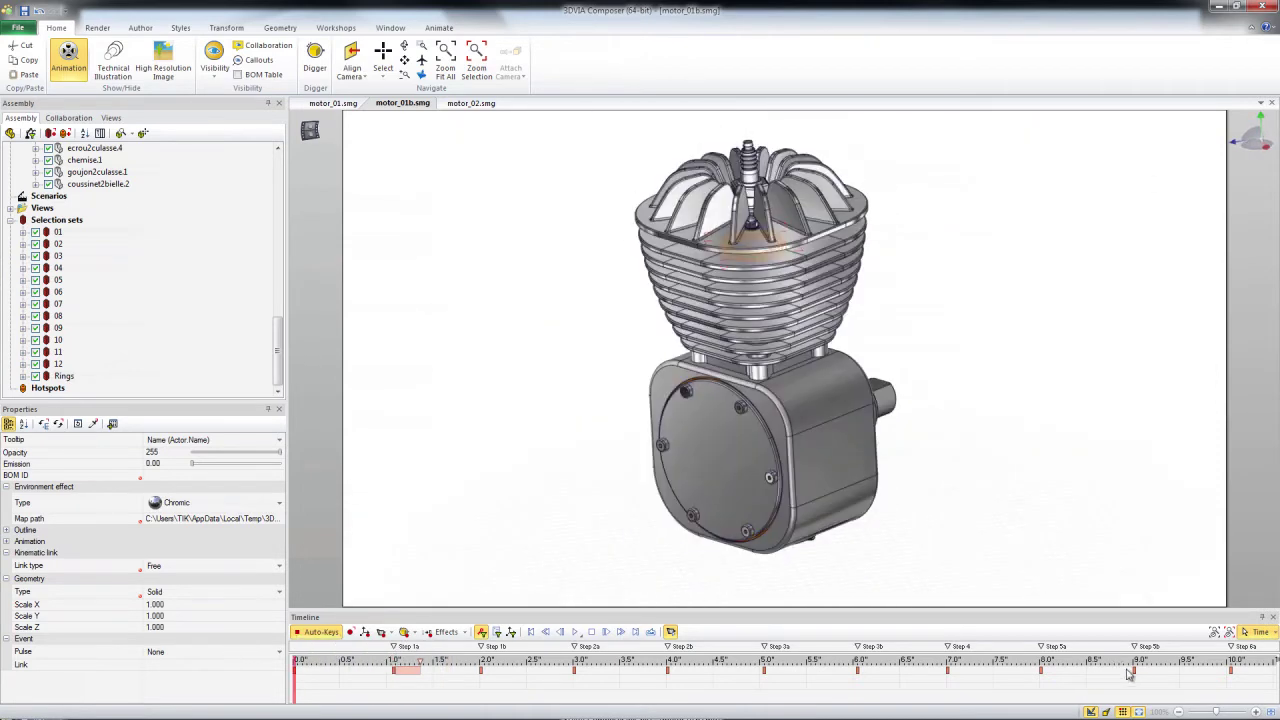
Step: Show keys for all parts, delete all unused keys from the Animate tab, and scrub to verify
click(481, 633)
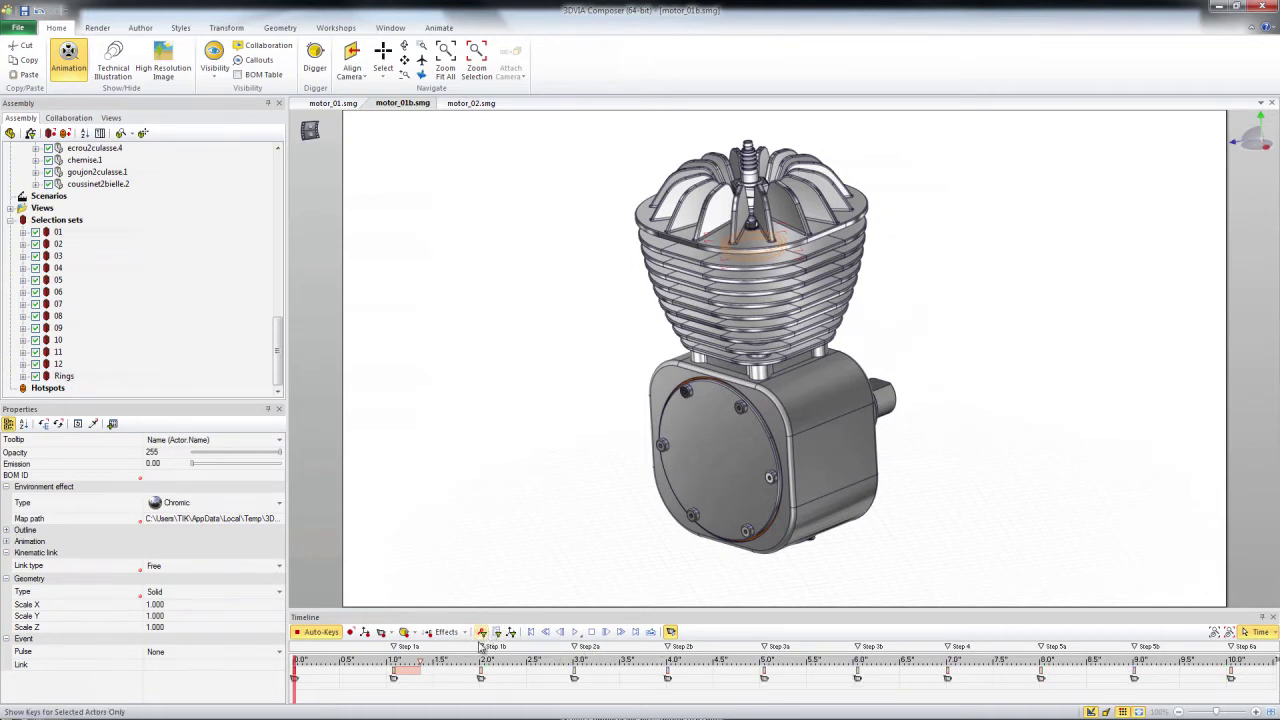
click(533, 688)
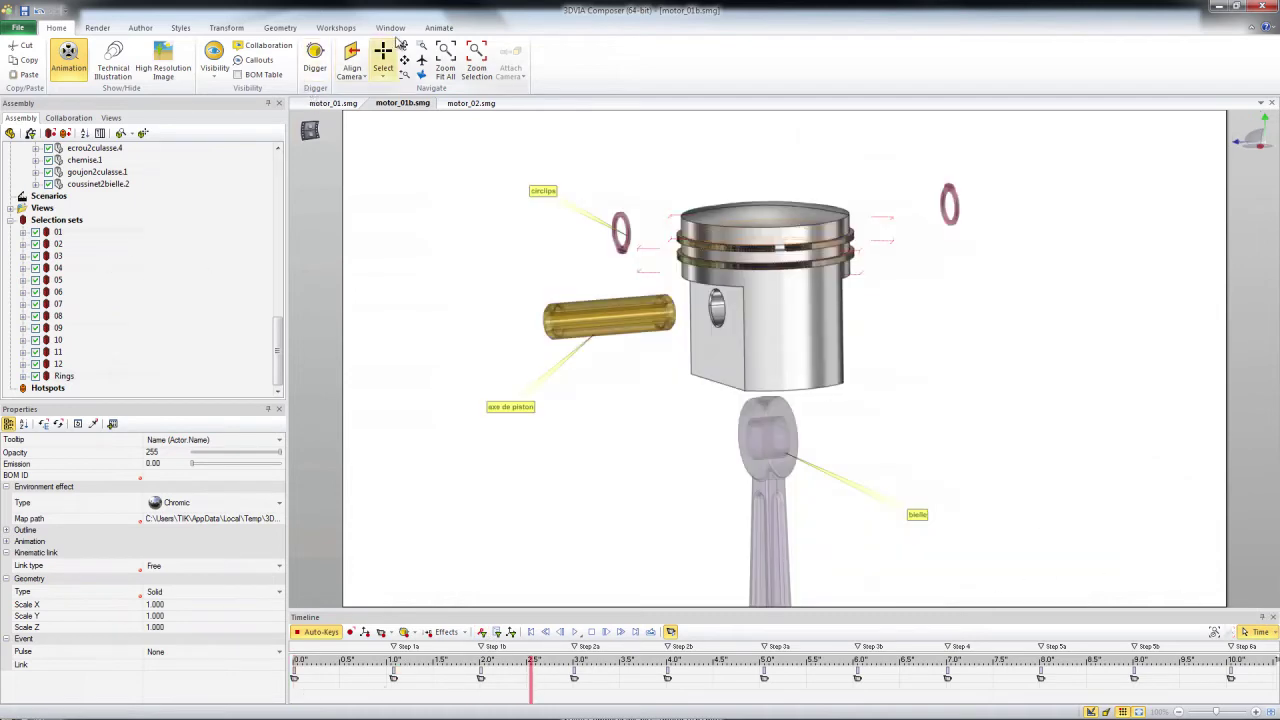
click(441, 28)
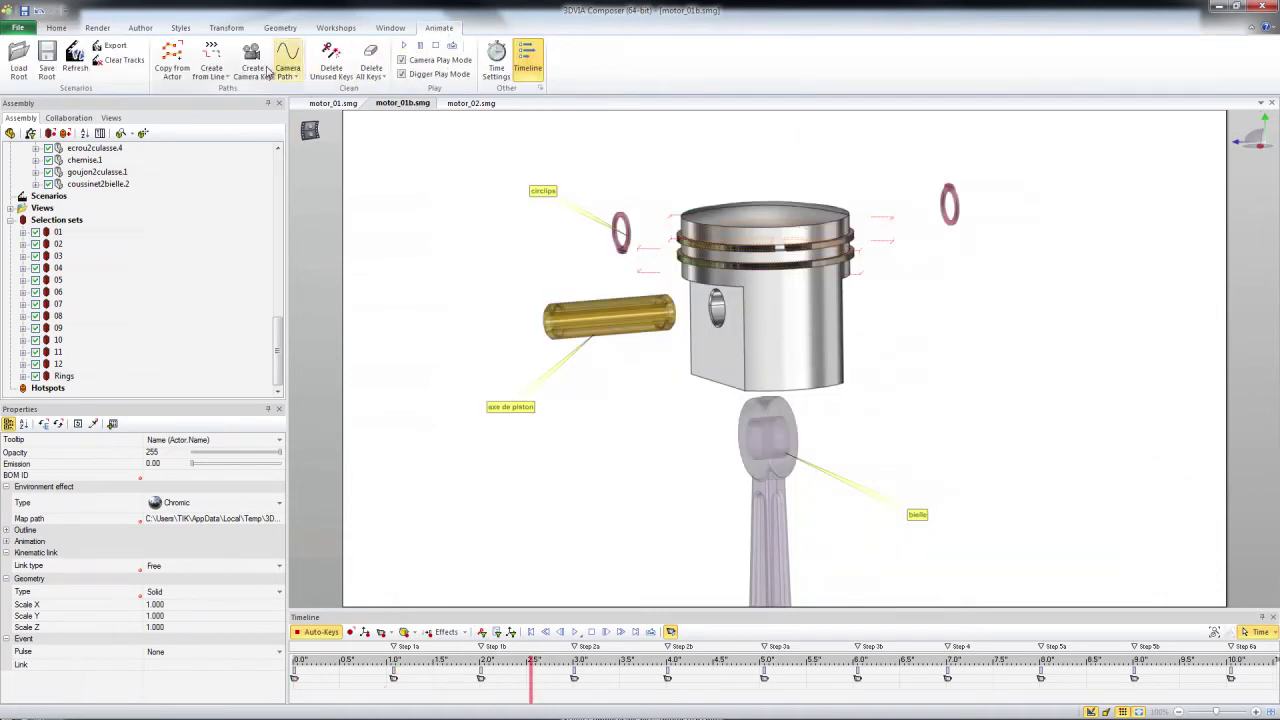
click(338, 68)
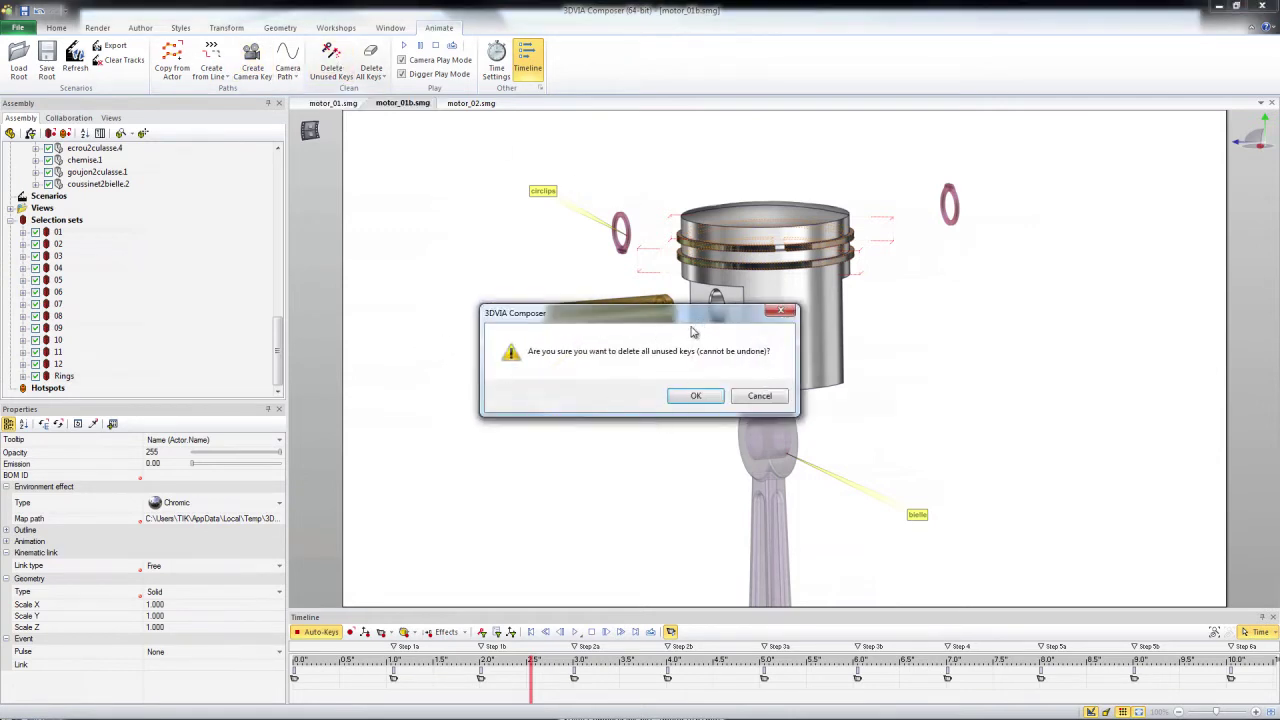
click(700, 396)
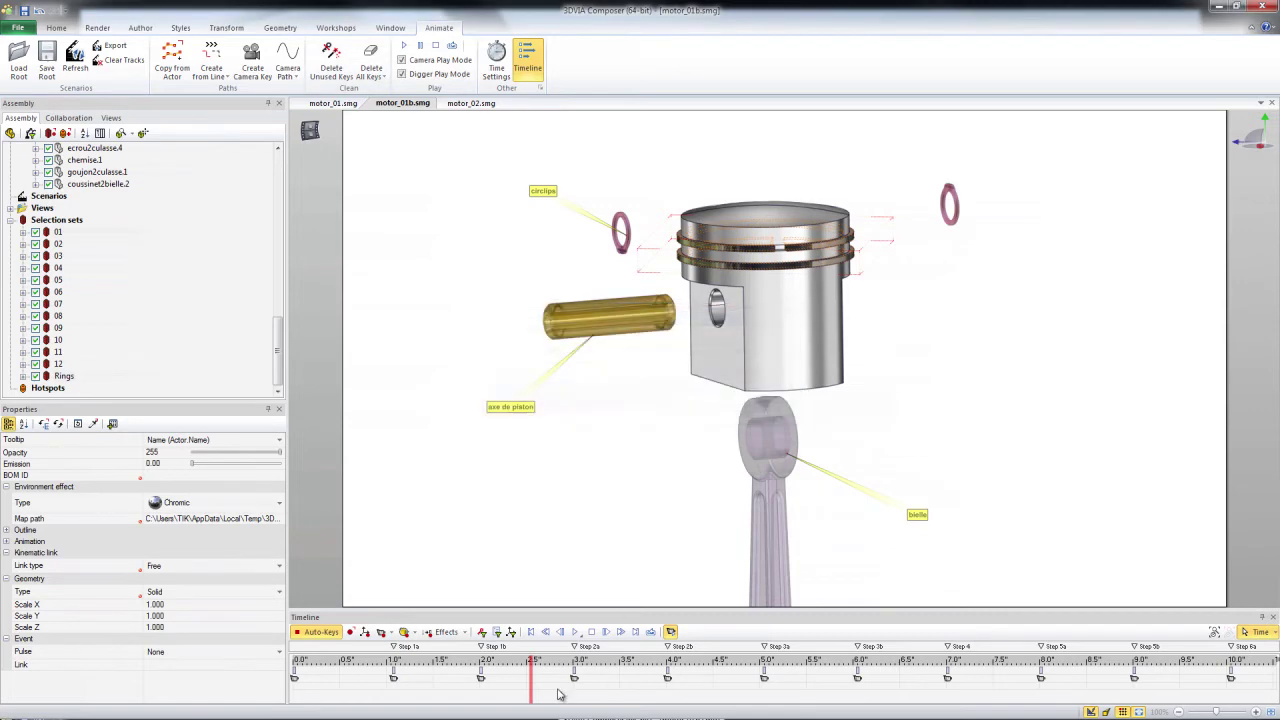
mouse_move(541, 677)
mouse_down()
mouse_move(529, 662)
mouse_move(394, 662)
mouse_move(914, 662)
mouse_move(555, 662)
mouse_up()
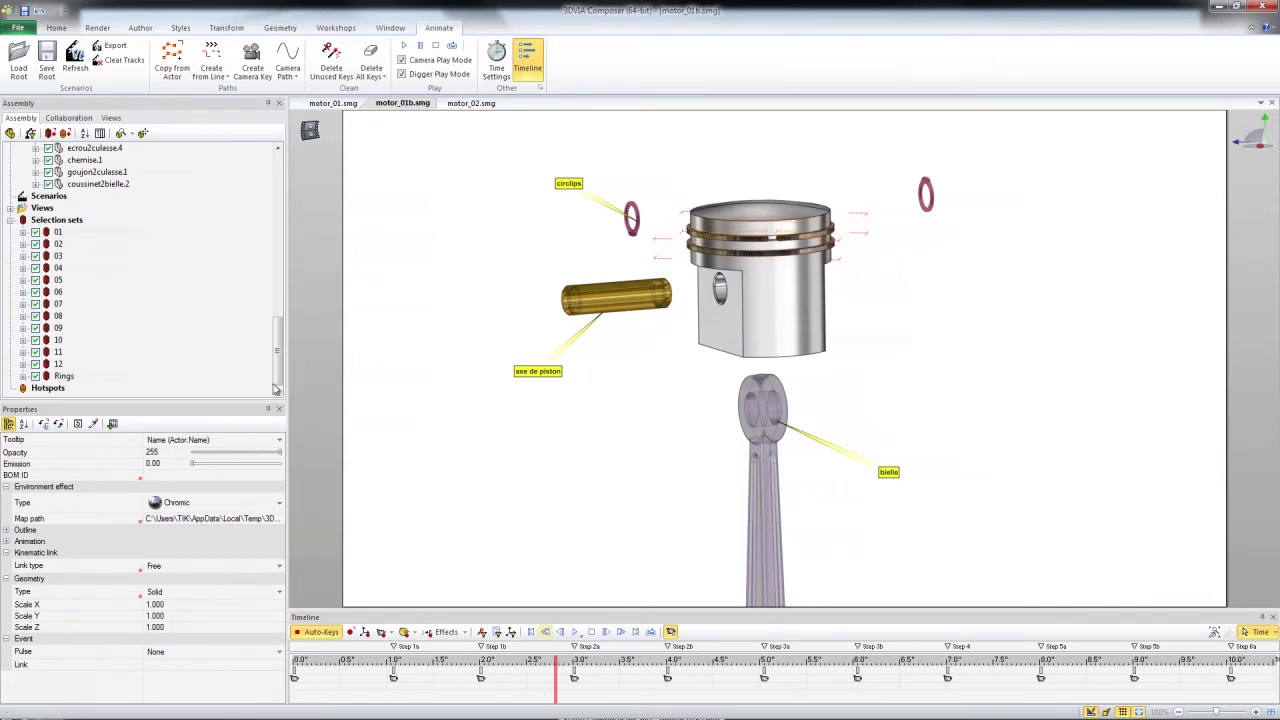
Step: Show only the Rings set's keys and preview the rings dropping from Step 1a to 2.0 s
click(62, 376)
click(481, 631)
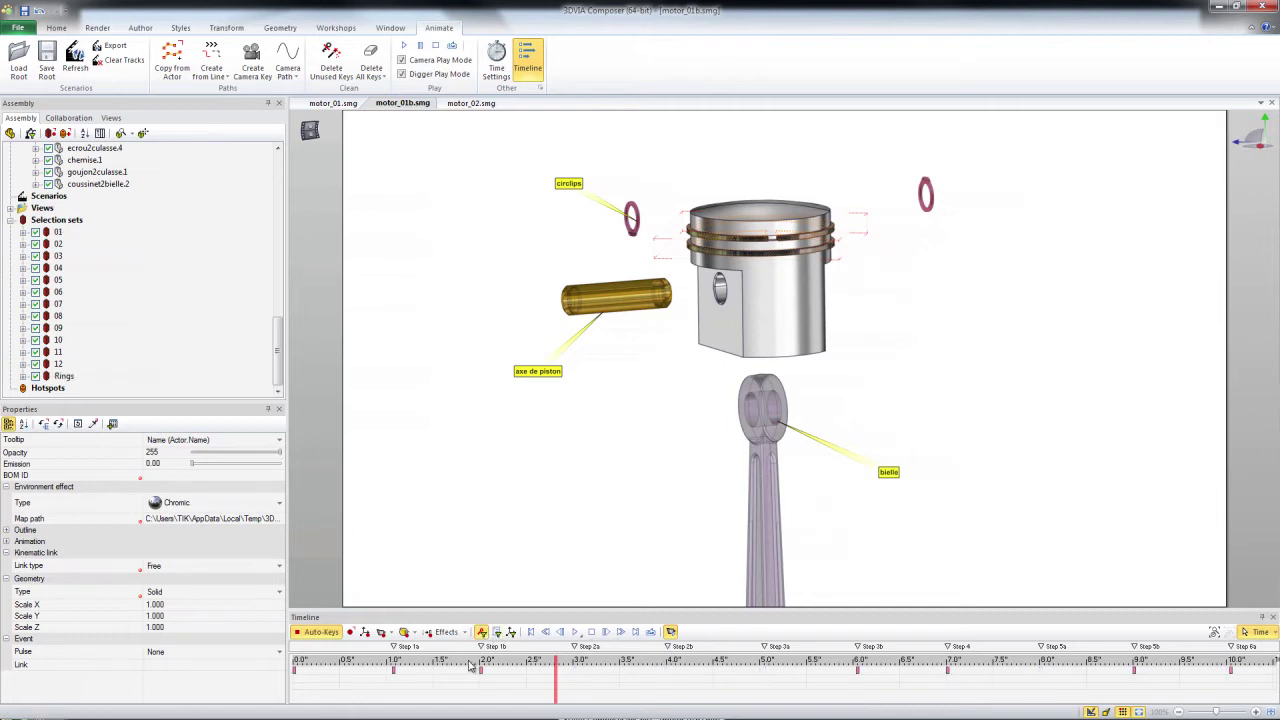
scroll(420, 688, up, 3)
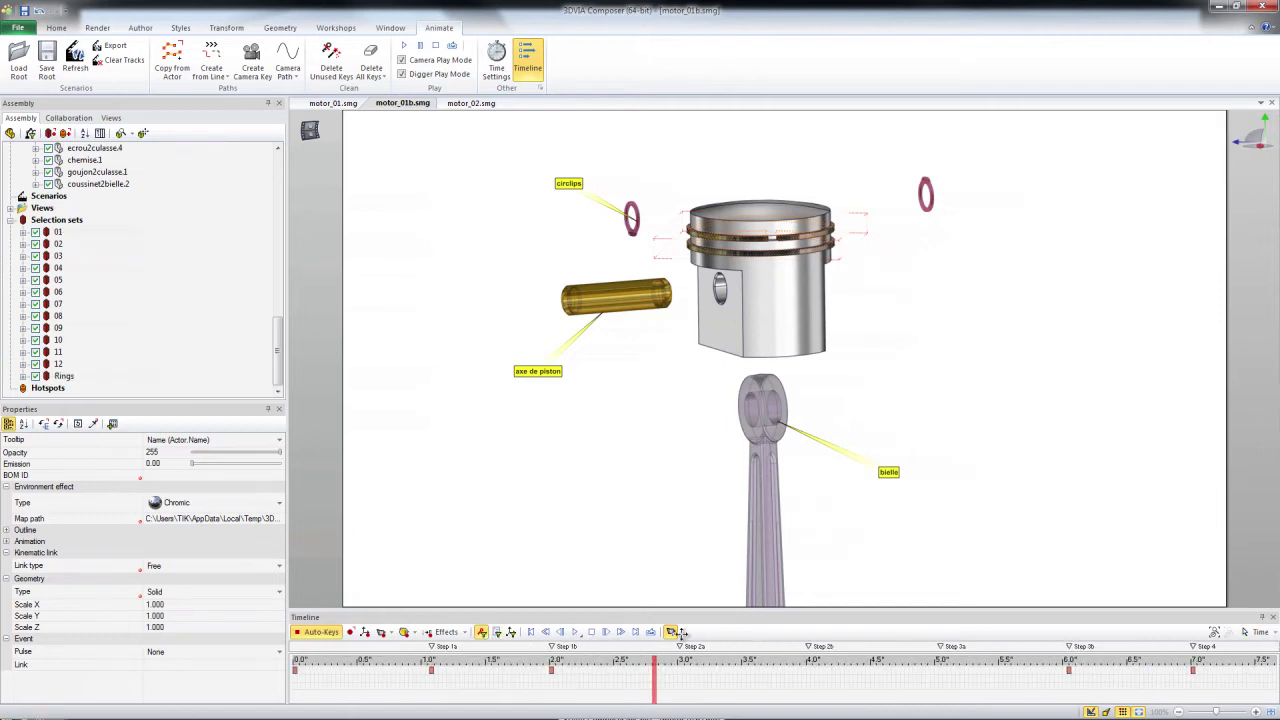
click(432, 662)
drag(432, 662, 550, 662)
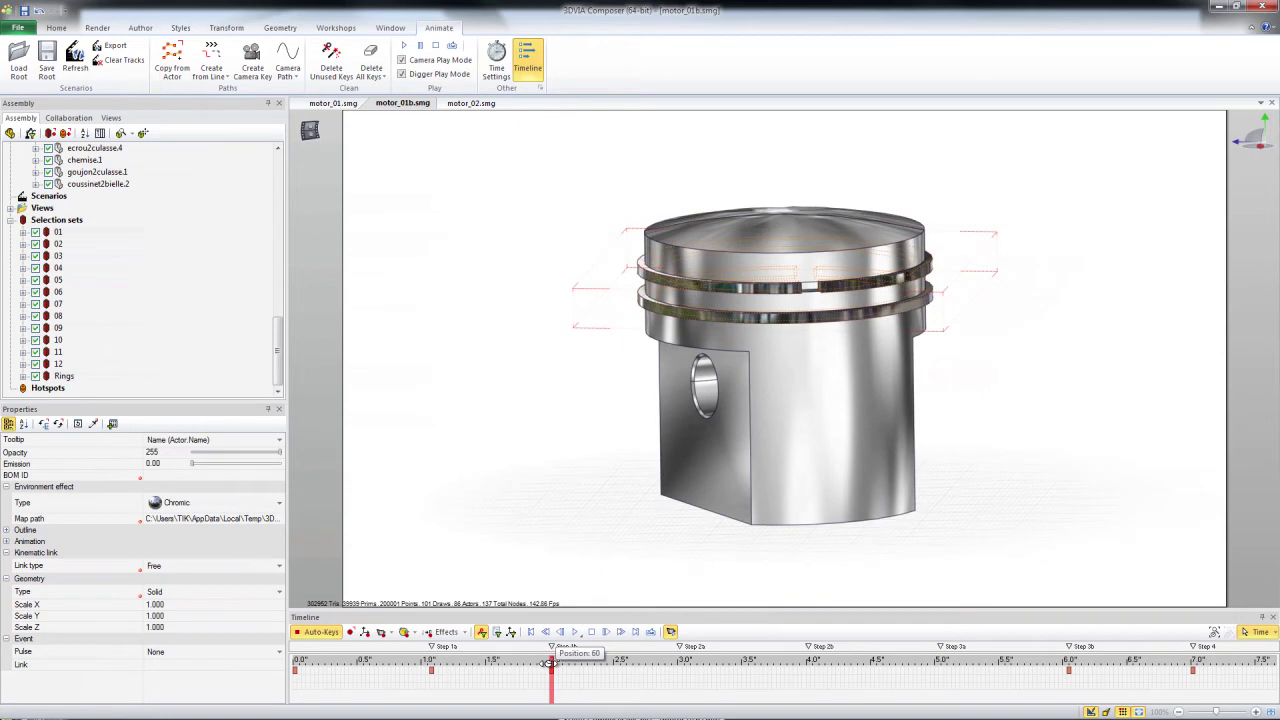
click(475, 692)
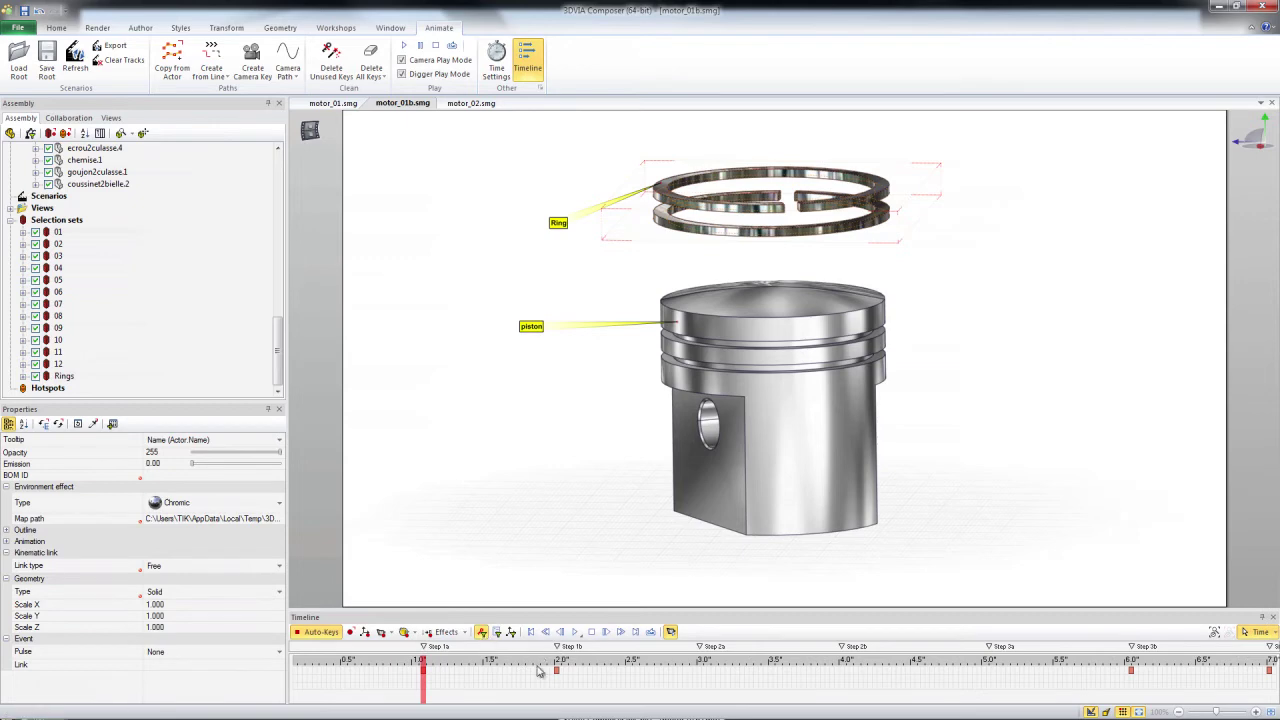
Step: Show all keys again and stretch the time span after Step 1a to about 330%
click(482, 634)
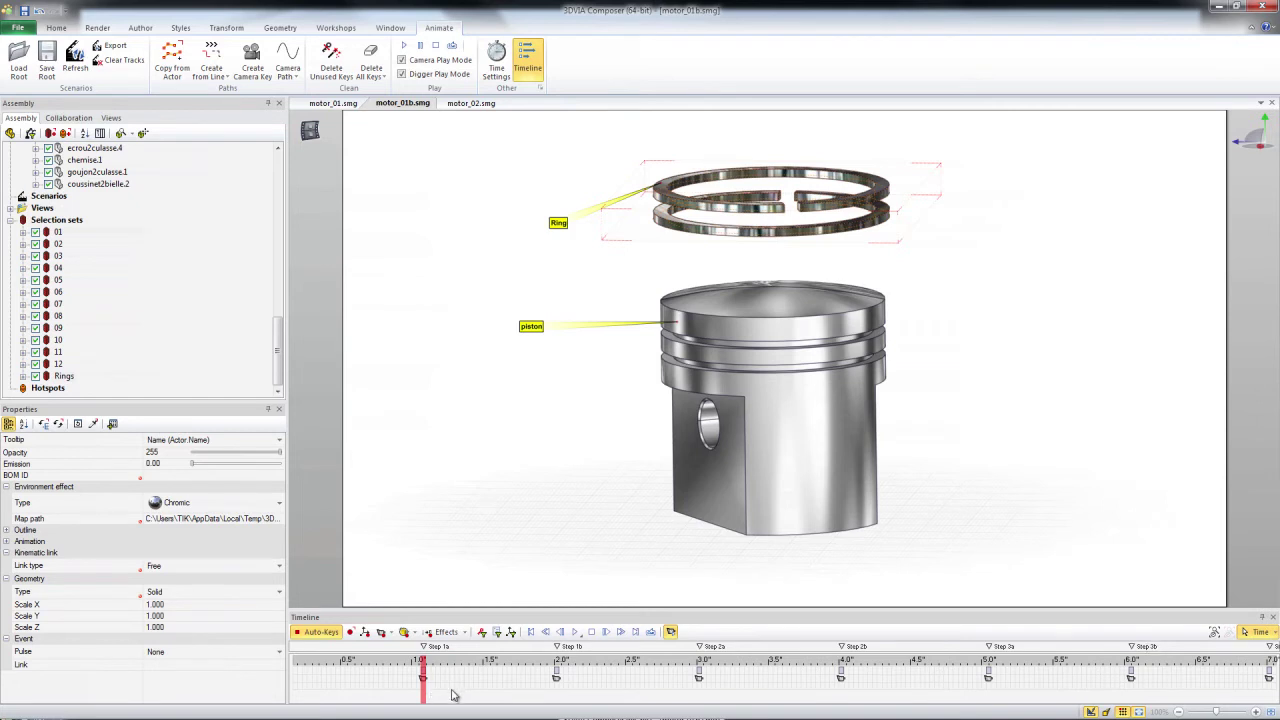
drag(450, 690, 516, 668)
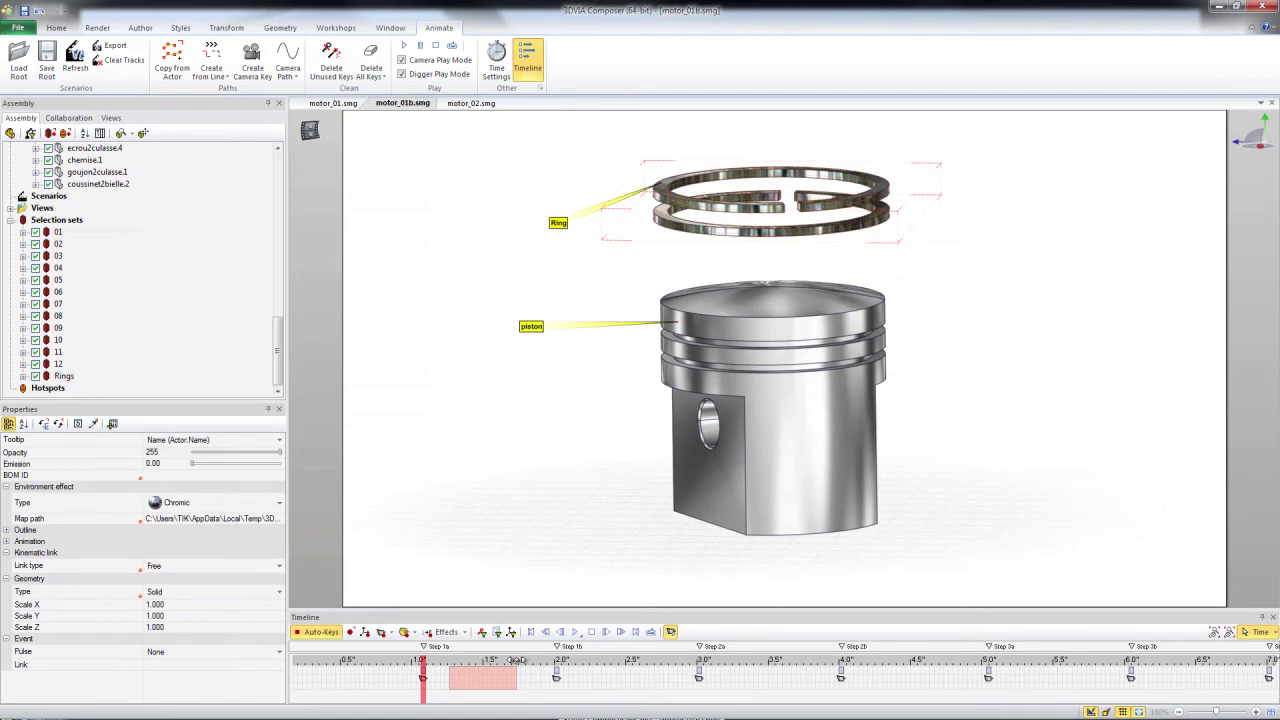
drag(516, 660, 658, 660)
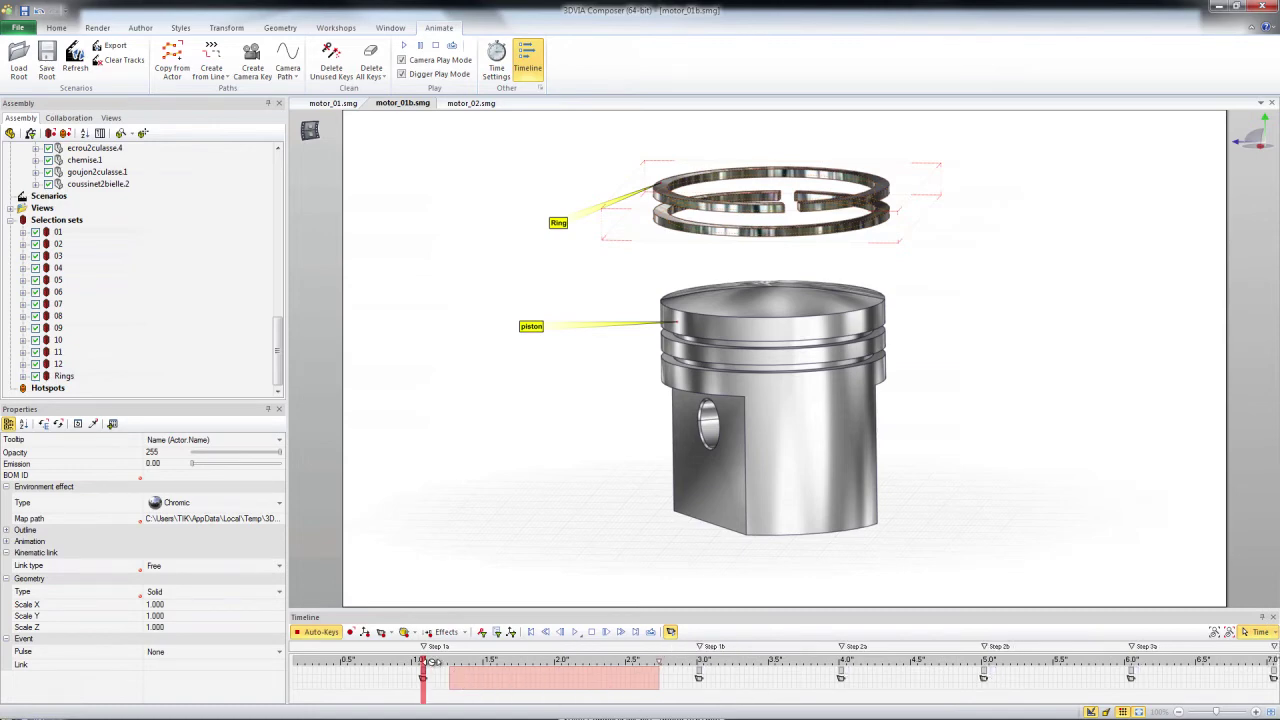
drag(424, 661, 617, 673)
drag(593, 678, 590, 678)
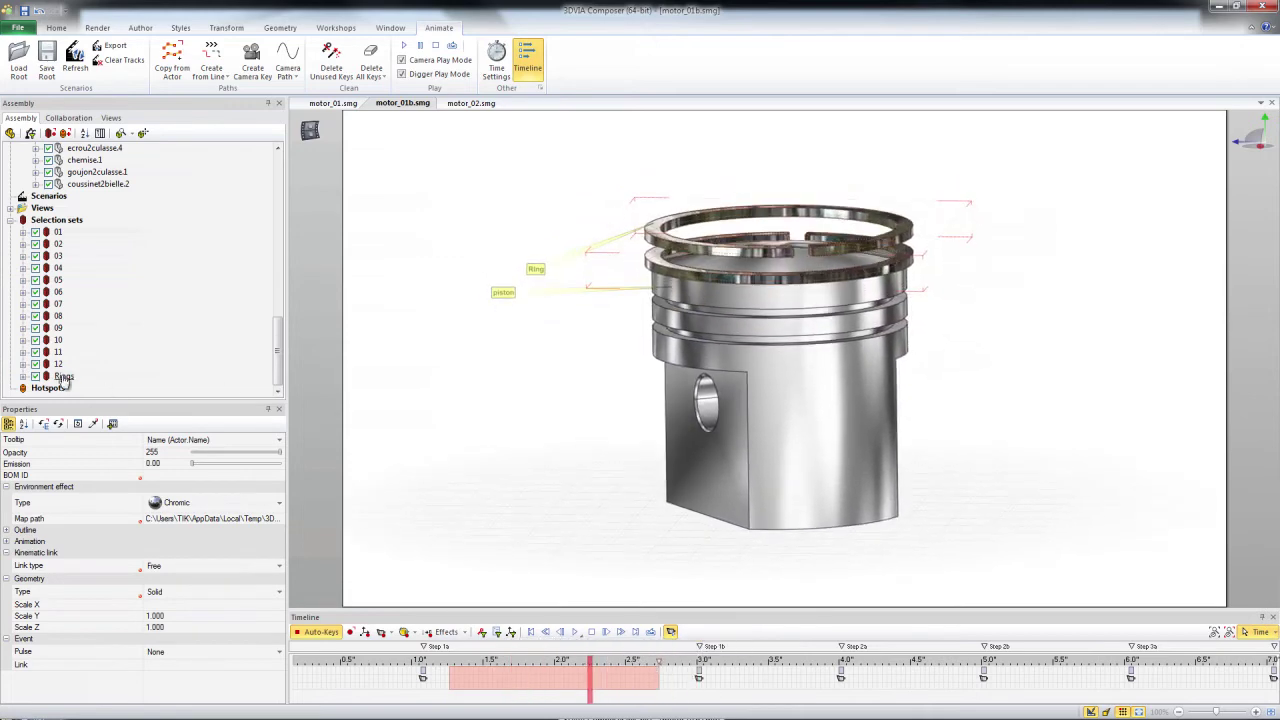
Step: Show only the rings' keys and move their landing key from 3.0 s to 2.5 s
click(483, 634)
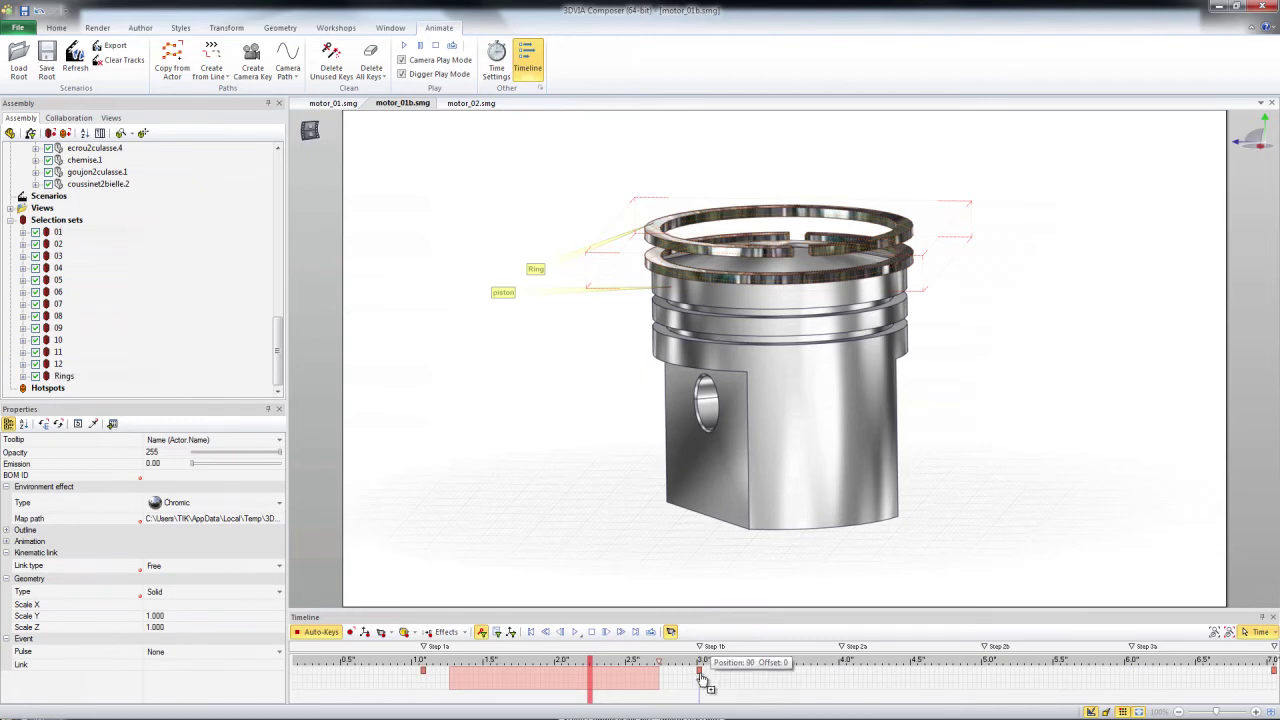
drag(703, 679, 629, 683)
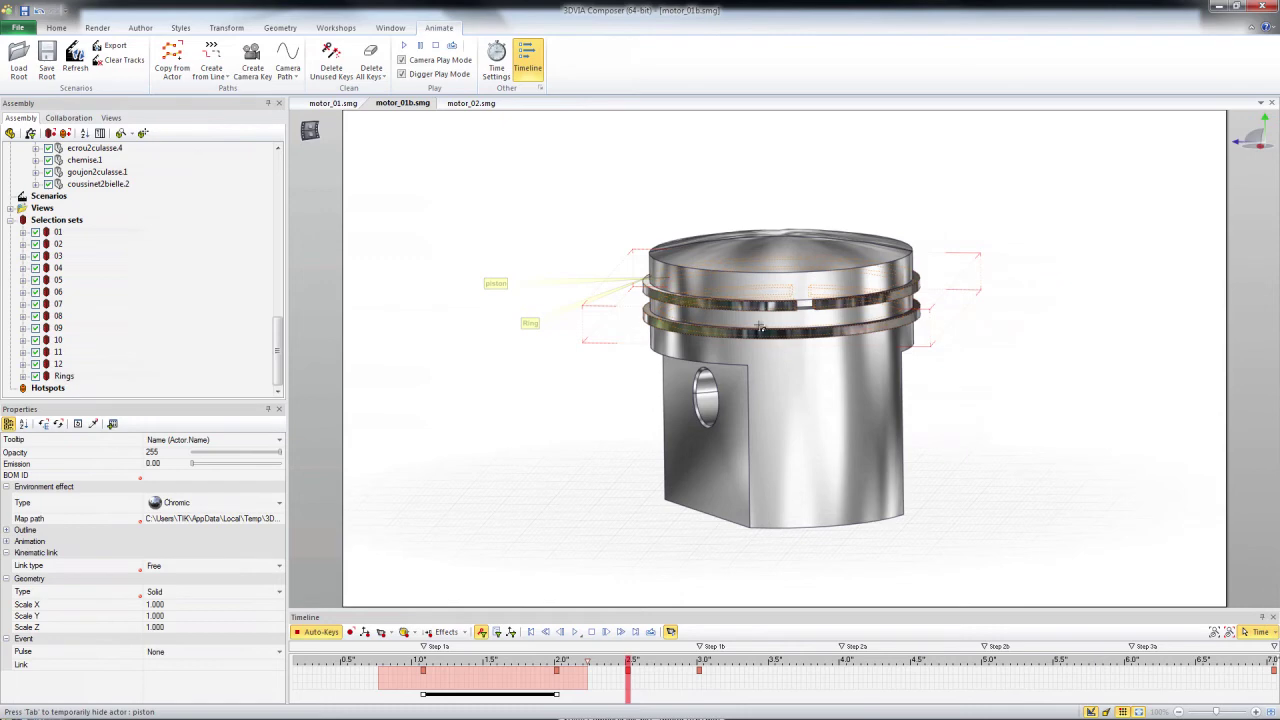
click(156, 616)
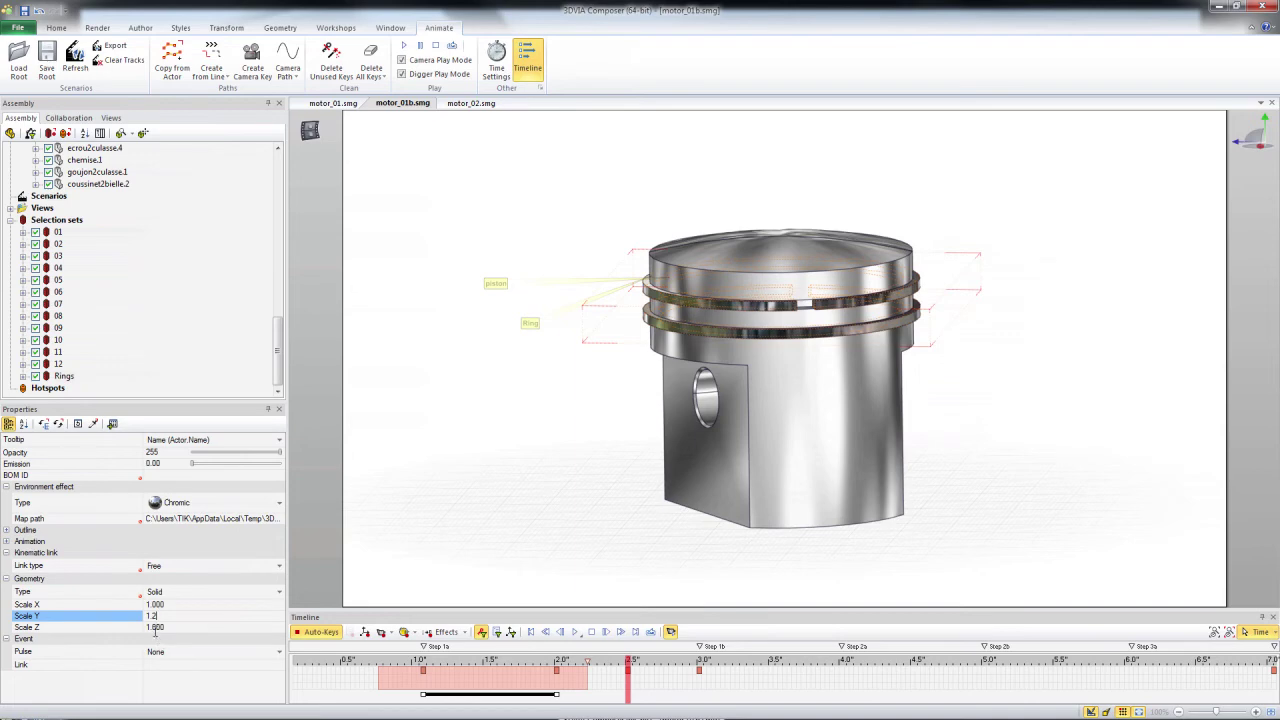
Step: Scale the rings to 1.2 in Y and Z at 2.5 s, then lift them above the piston
click(155, 627)
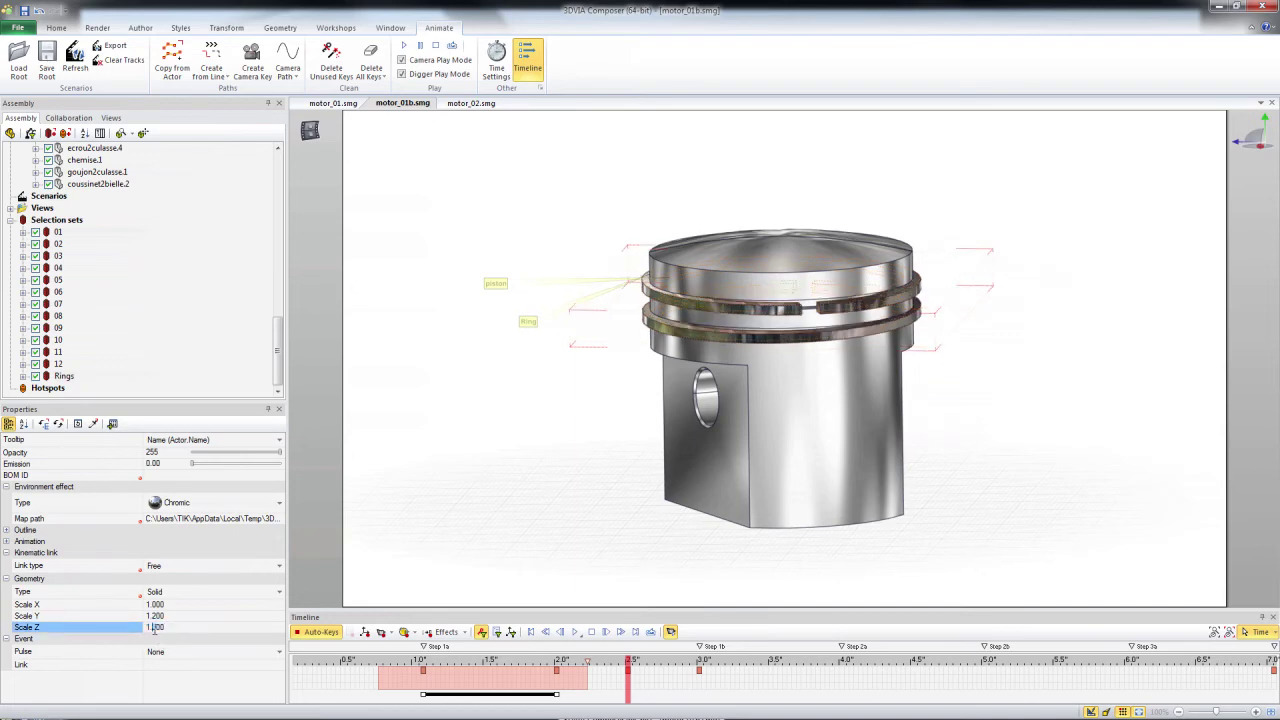
key(Return)
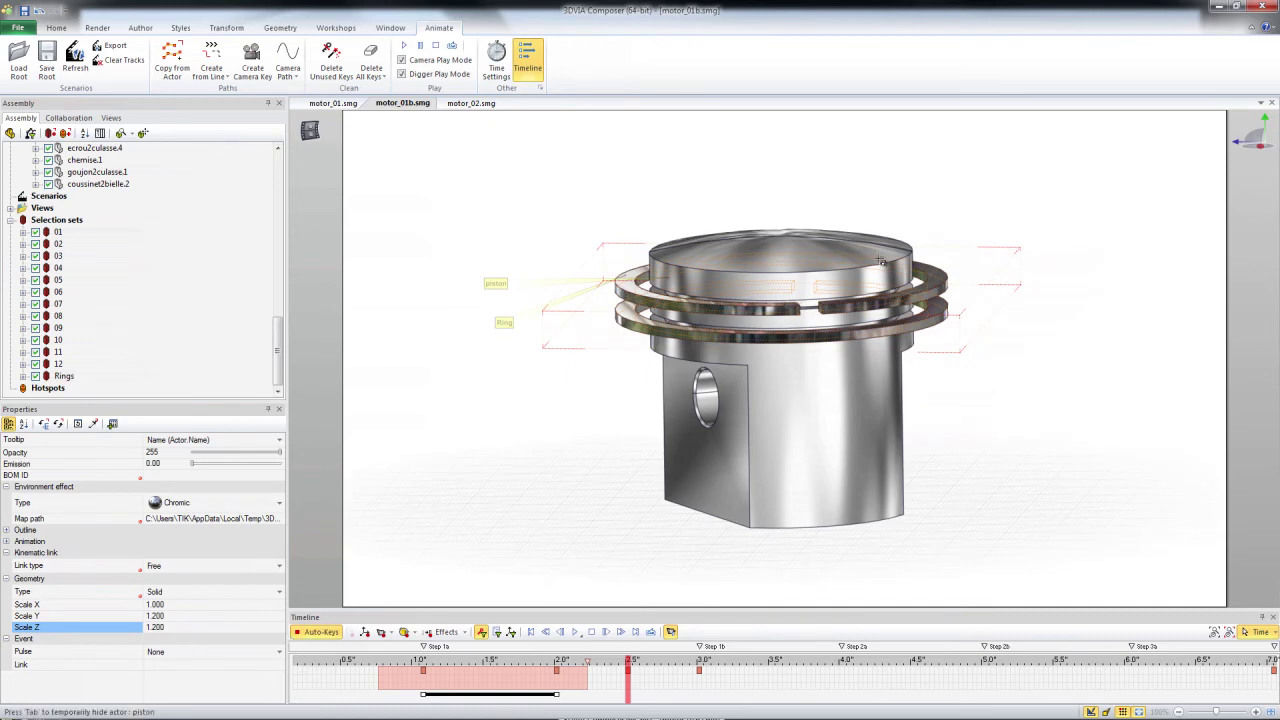
click(557, 661)
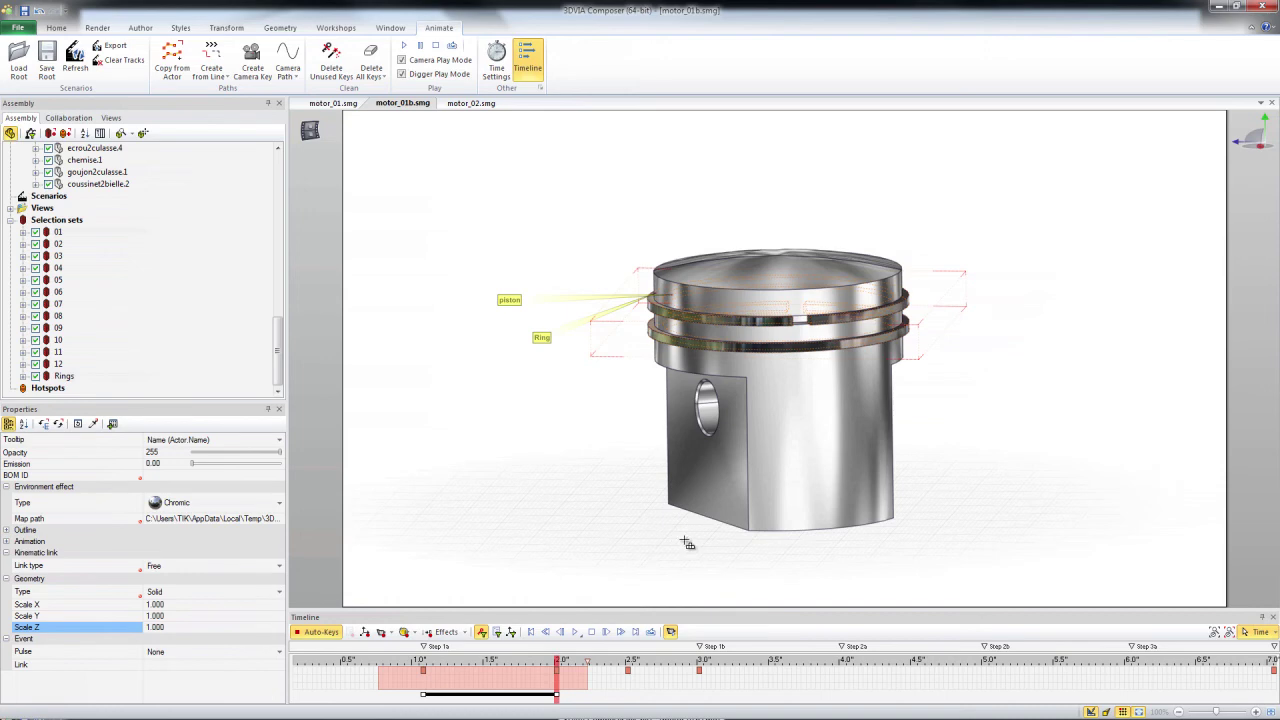
click(808, 290)
drag(784, 254, 760, 172)
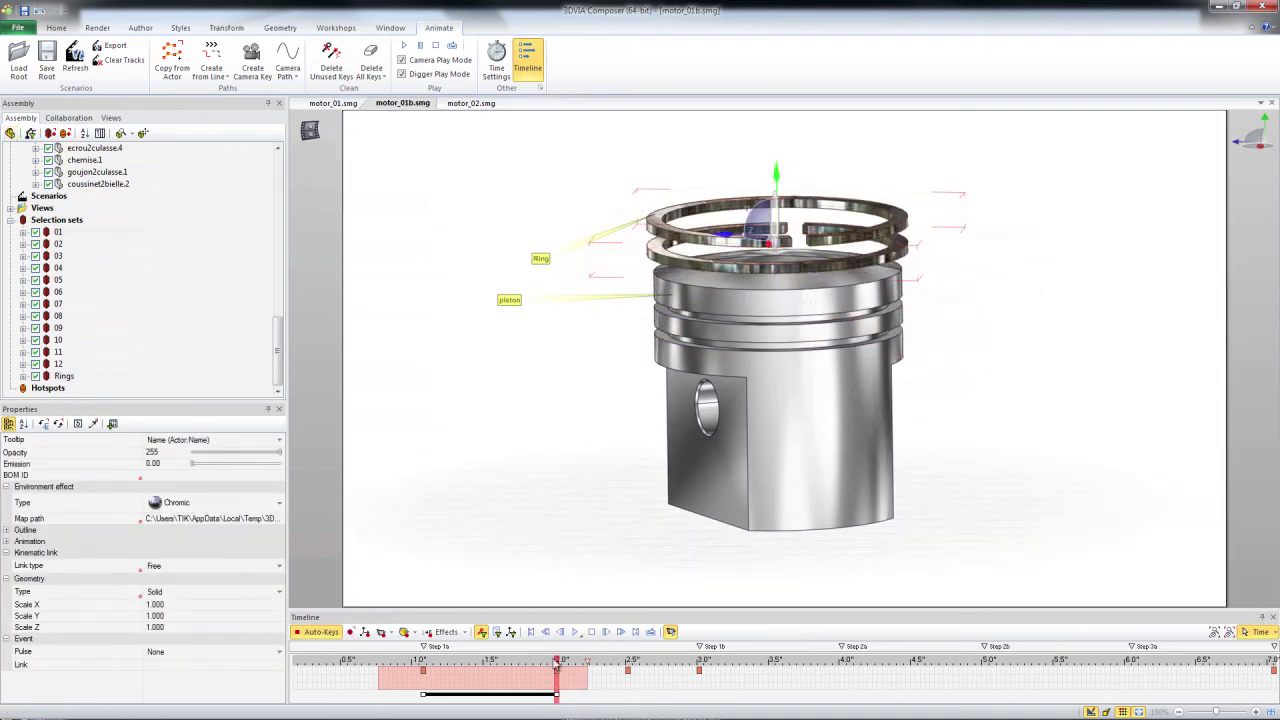
Step: Scrub the timeline to preview the rings settling back into place, then switch to motor_02.smg
drag(422, 662, 711, 665)
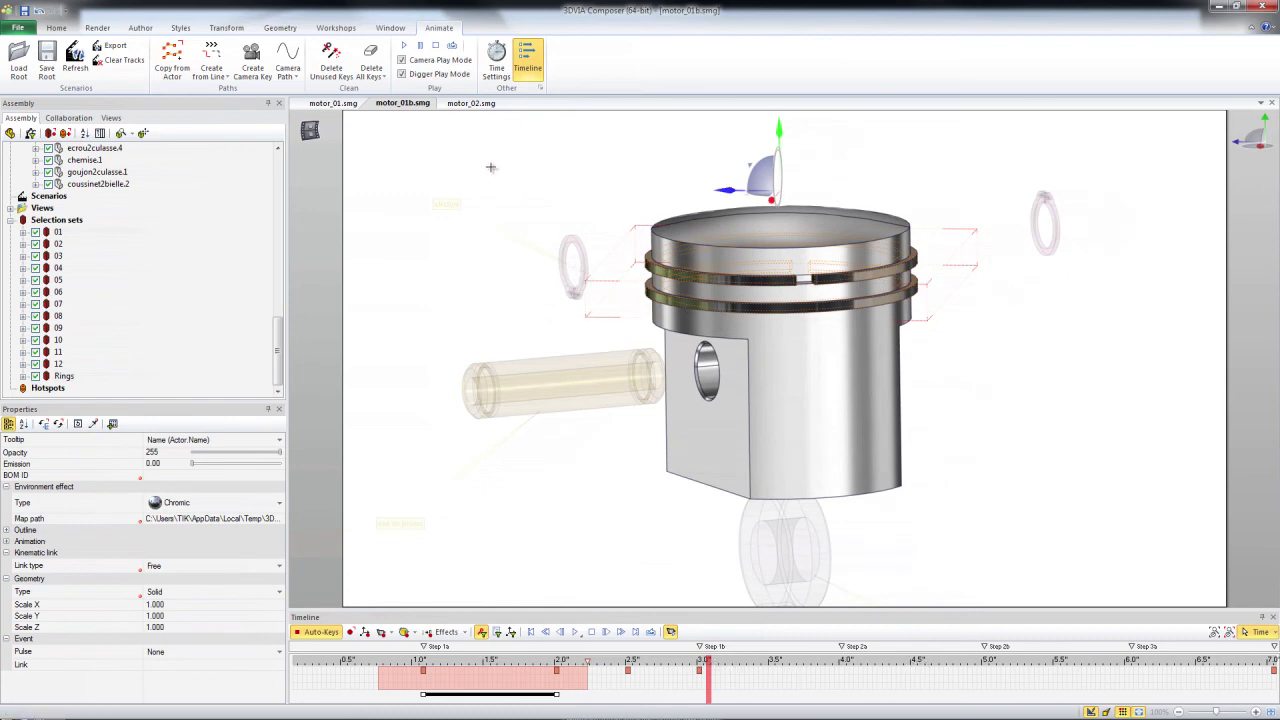
click(466, 104)
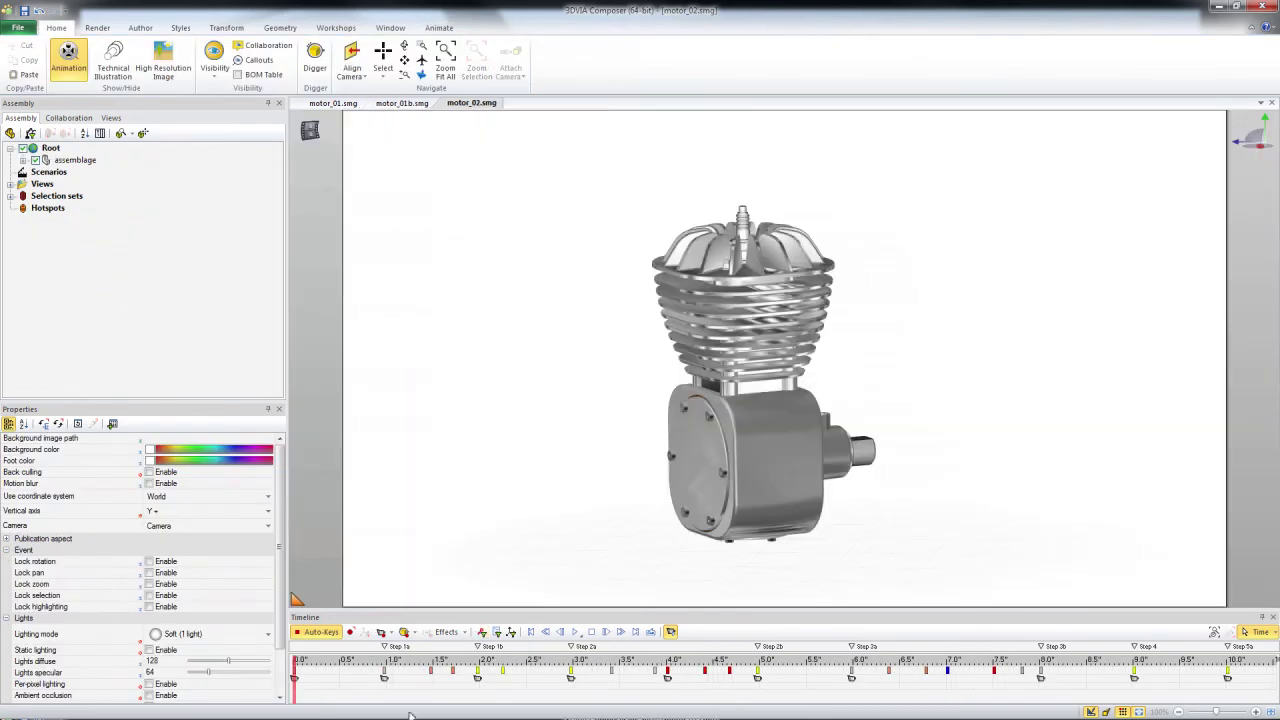
Step: Play the motor_02 engine assembly animation
click(575, 636)
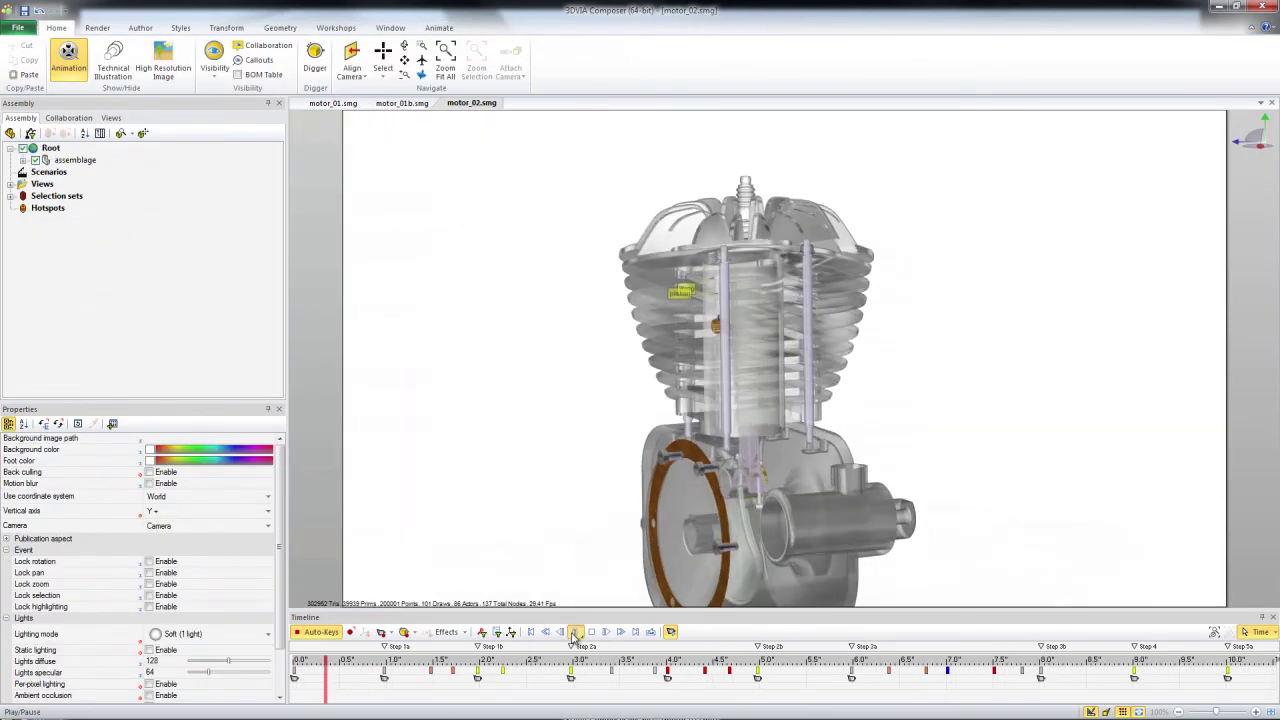